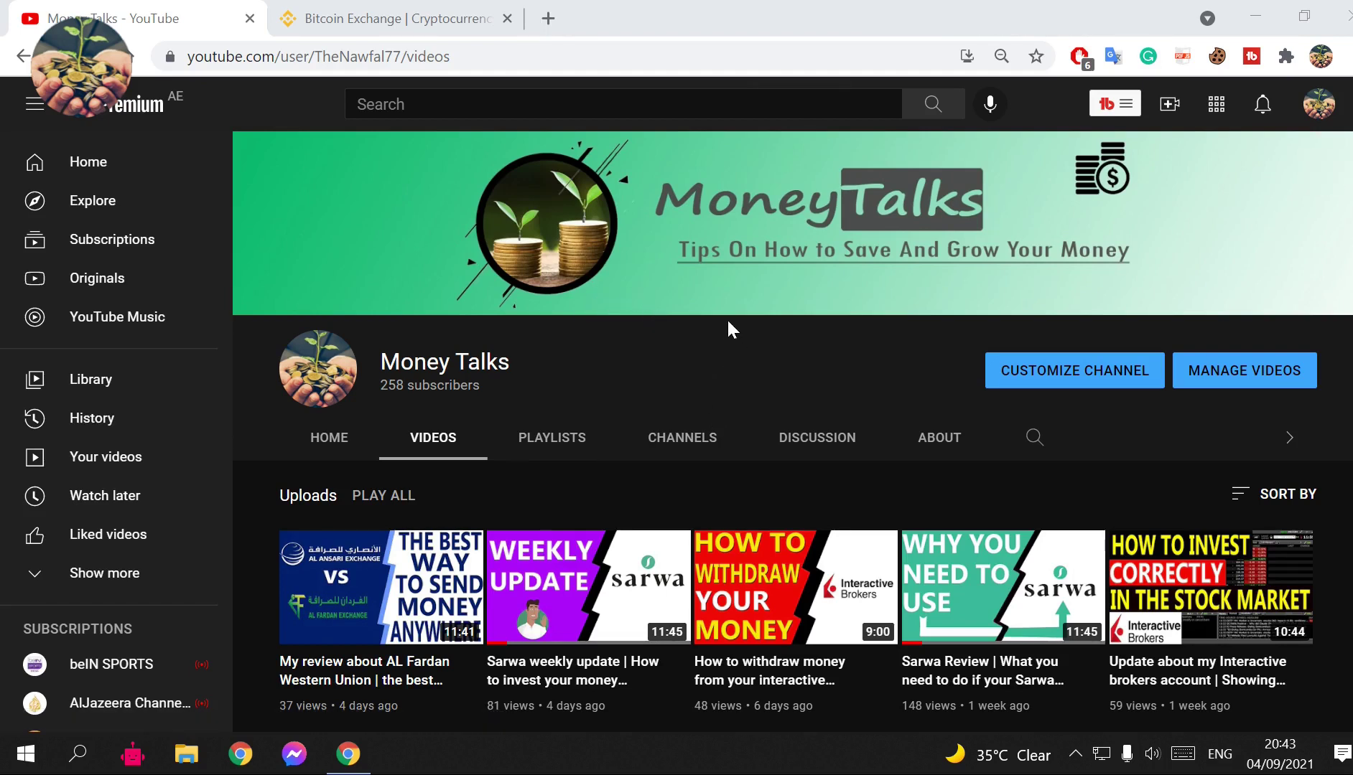
Switch between the Money Talks YouTube channel and Binance, landing back on the Binance homepage.
{"action": "left_click", "coordinate": [407, 18]}
{"action": "mouse_move", "coordinate": [271, 112]}
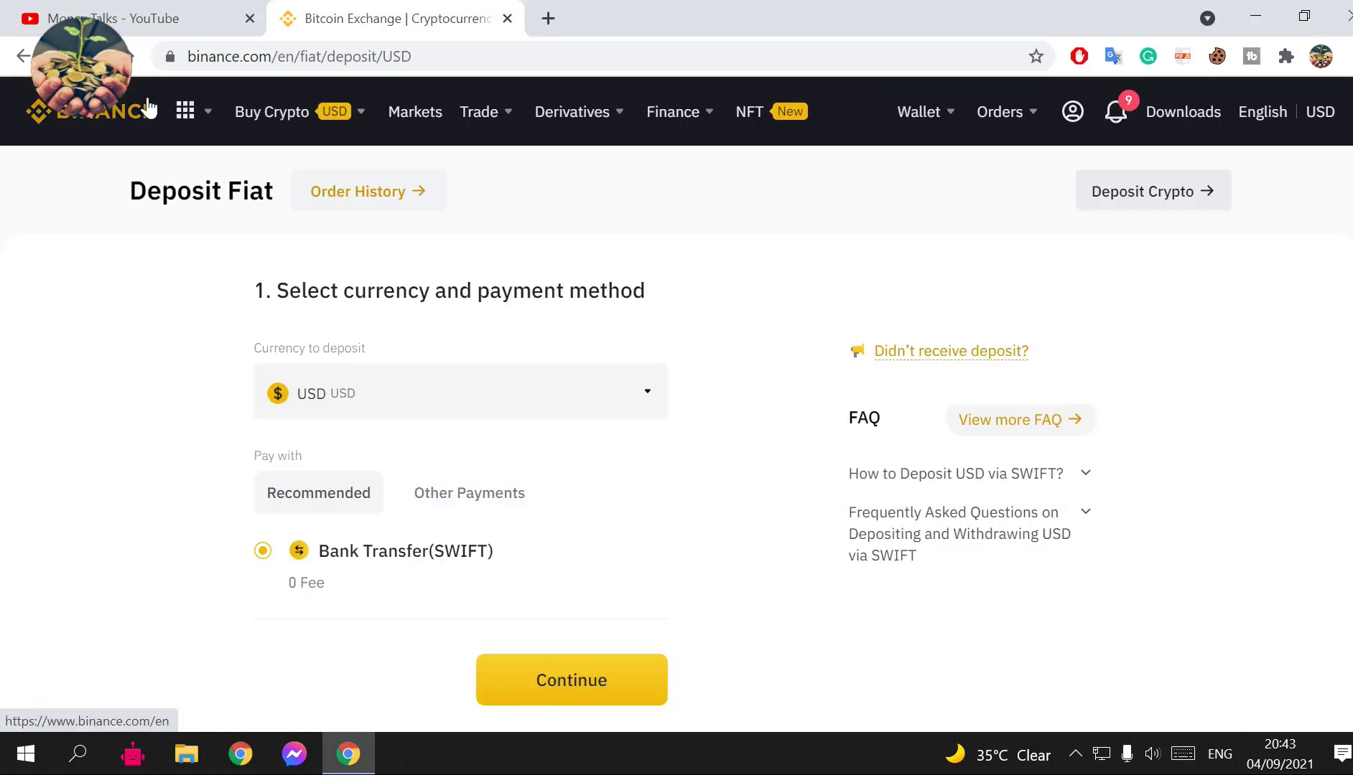
{"action": "left_click", "coordinate": [95, 111]}
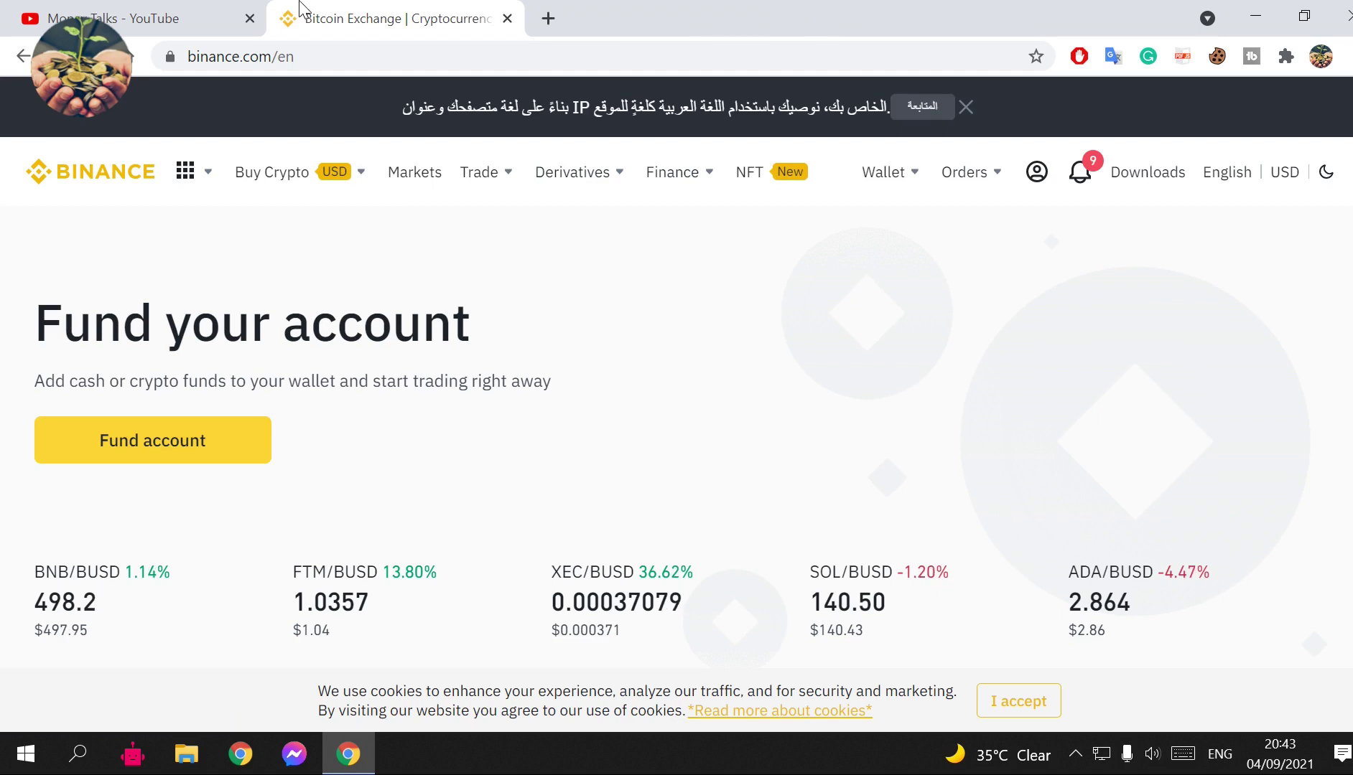
{"action": "left_click", "coordinate": [171, 12]}
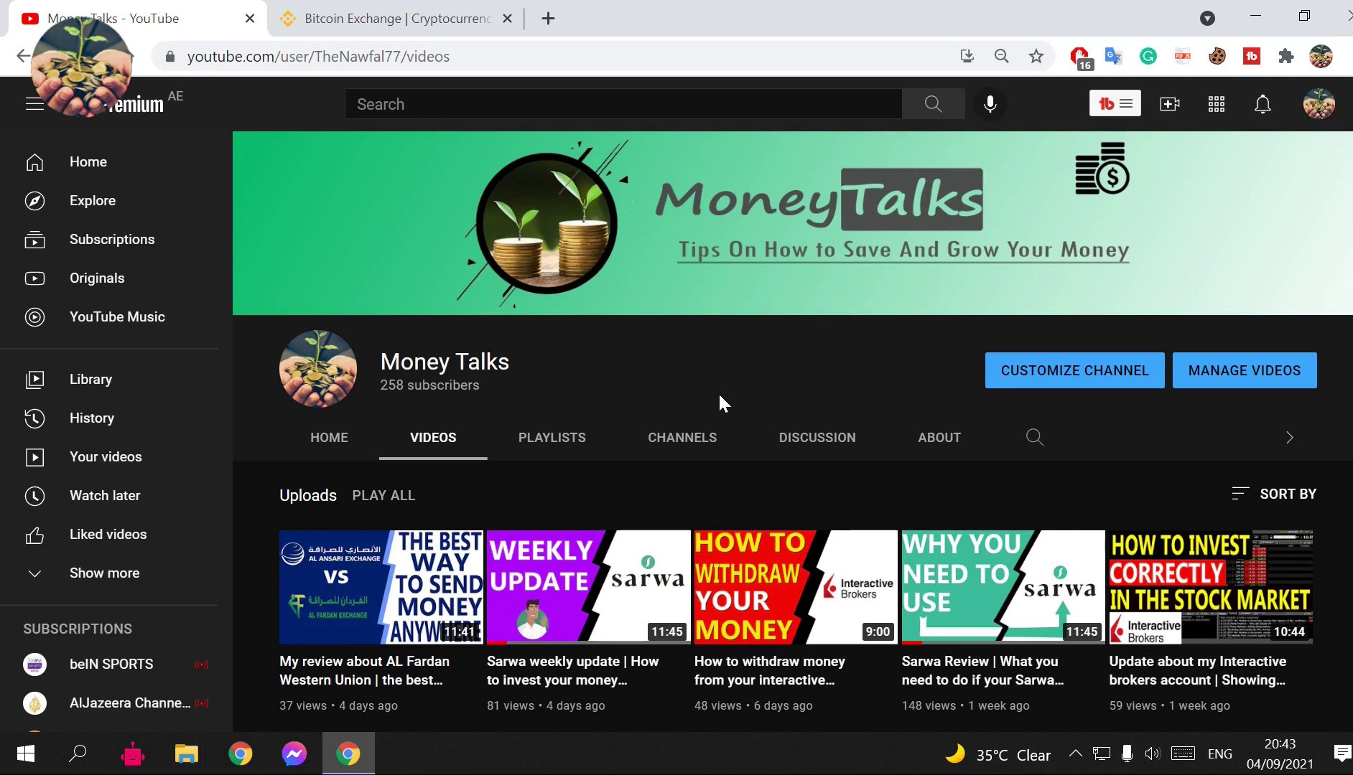
{"action": "scroll", "coordinate": [719, 399], "scroll_direction": "down", "scroll_amount": 3}
{"action": "scroll", "coordinate": [728, 496], "scroll_direction": "down", "scroll_amount": 3}
{"action": "scroll", "coordinate": [897, 472], "scroll_direction": "down", "scroll_amount": 2}
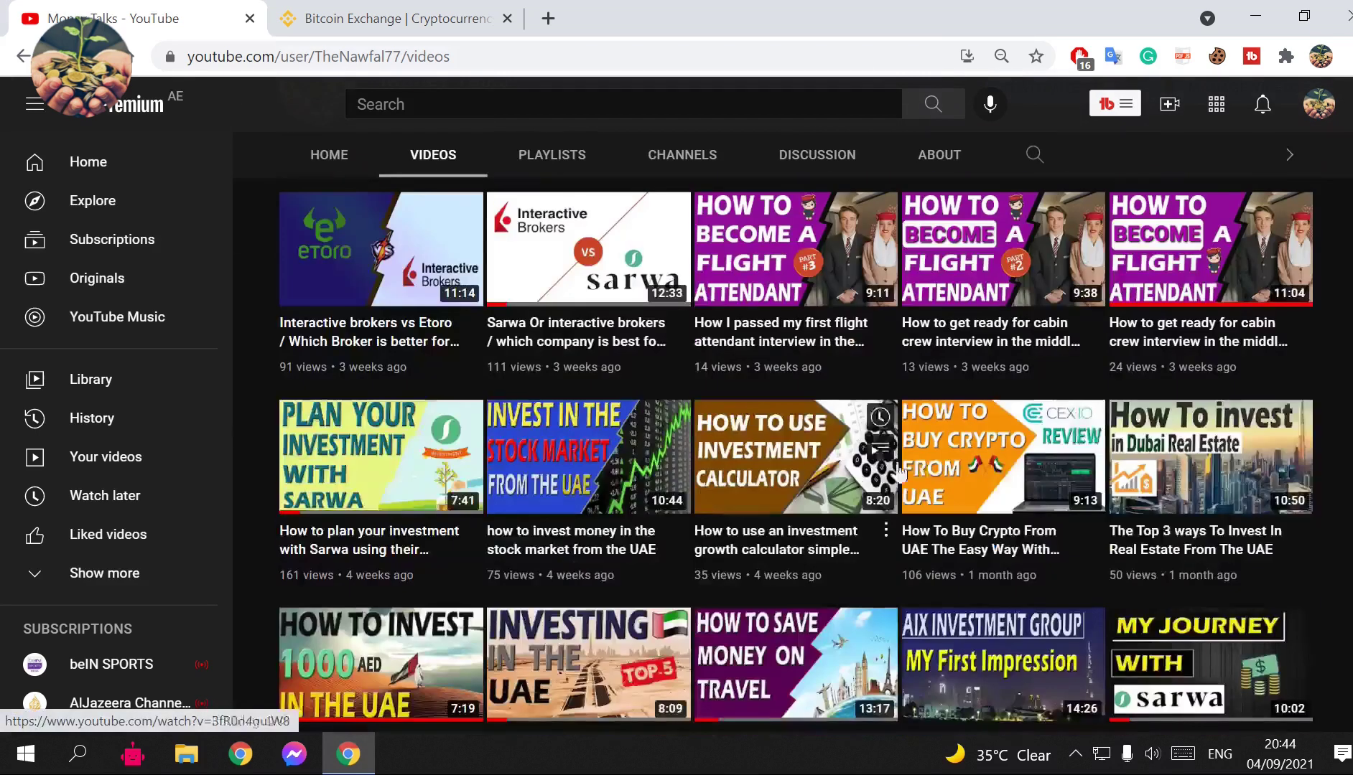
{"action": "scroll", "coordinate": [761, 549], "scroll_direction": "up", "scroll_amount": 4}
{"action": "scroll", "coordinate": [701, 560], "scroll_direction": "up", "scroll_amount": 4}
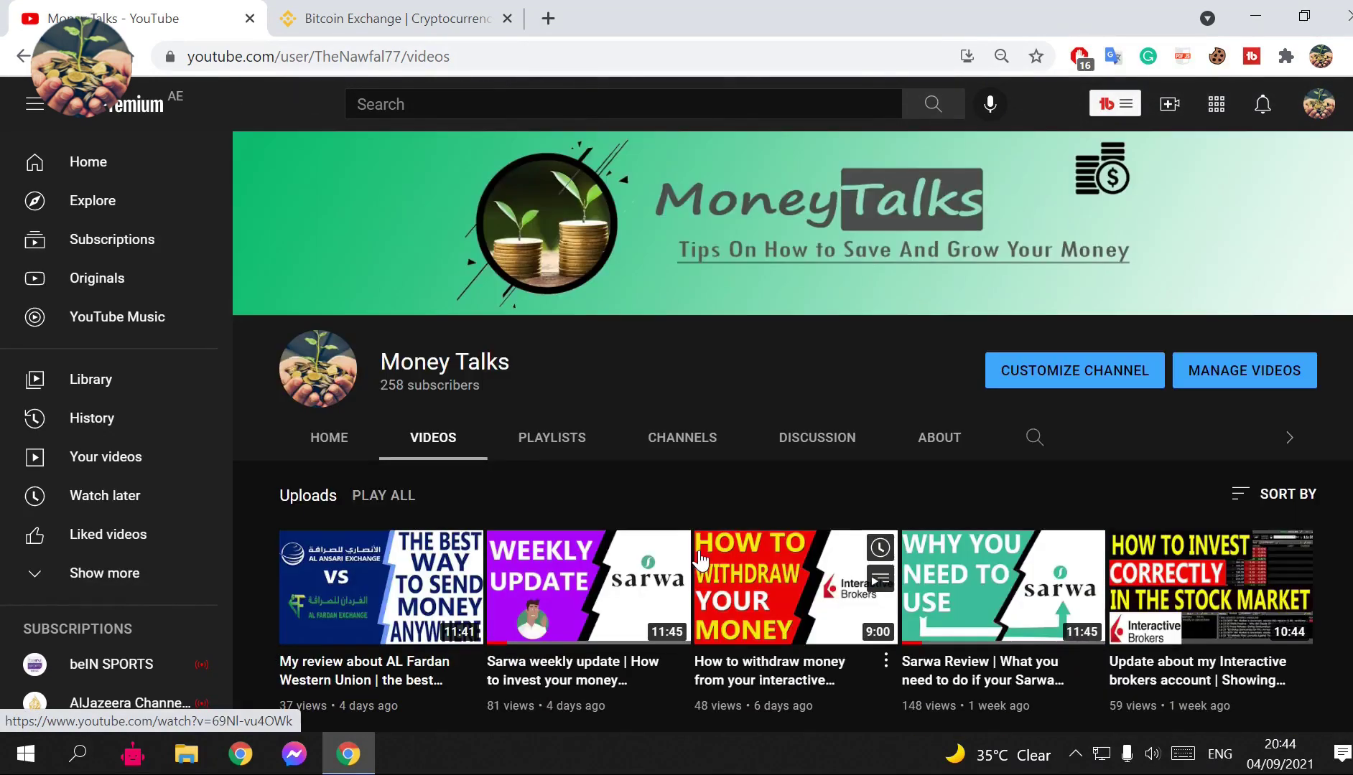
{"action": "left_click", "coordinate": [391, 18]}
{"action": "mouse_move", "coordinate": [482, 173]}
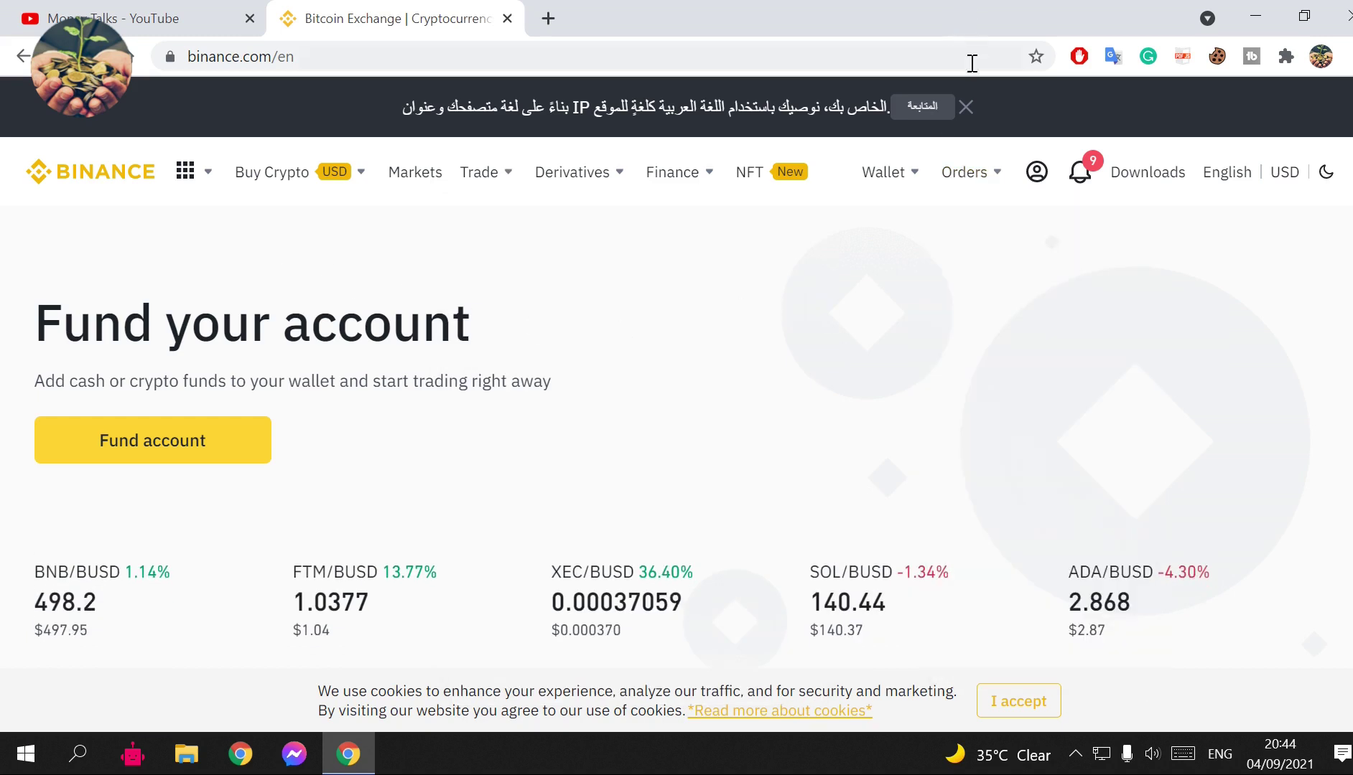
Dismiss the Arabic language banner and reach the USD Deposit Fiat page via the Fiat and Spot wallet.
{"action": "left_click", "coordinate": [965, 106]}
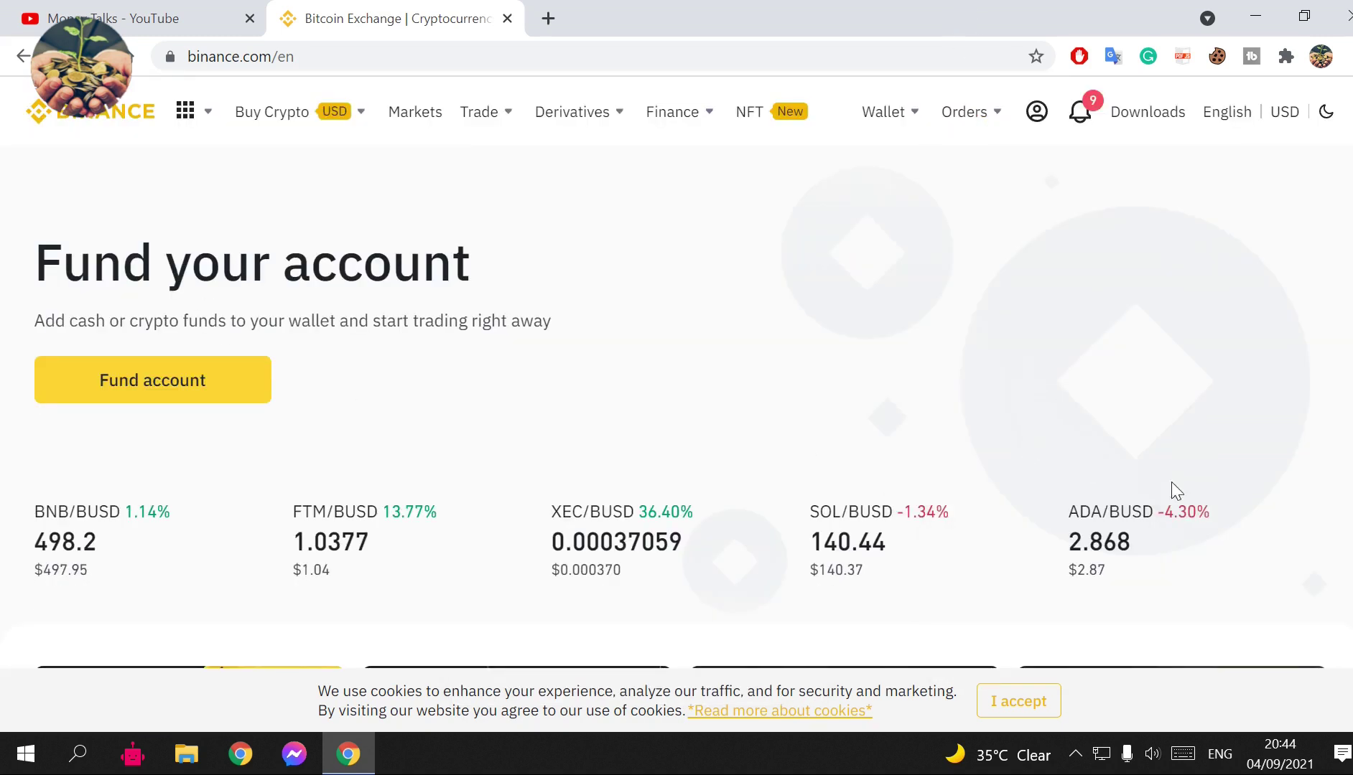
{"action": "mouse_move", "coordinate": [883, 171]}
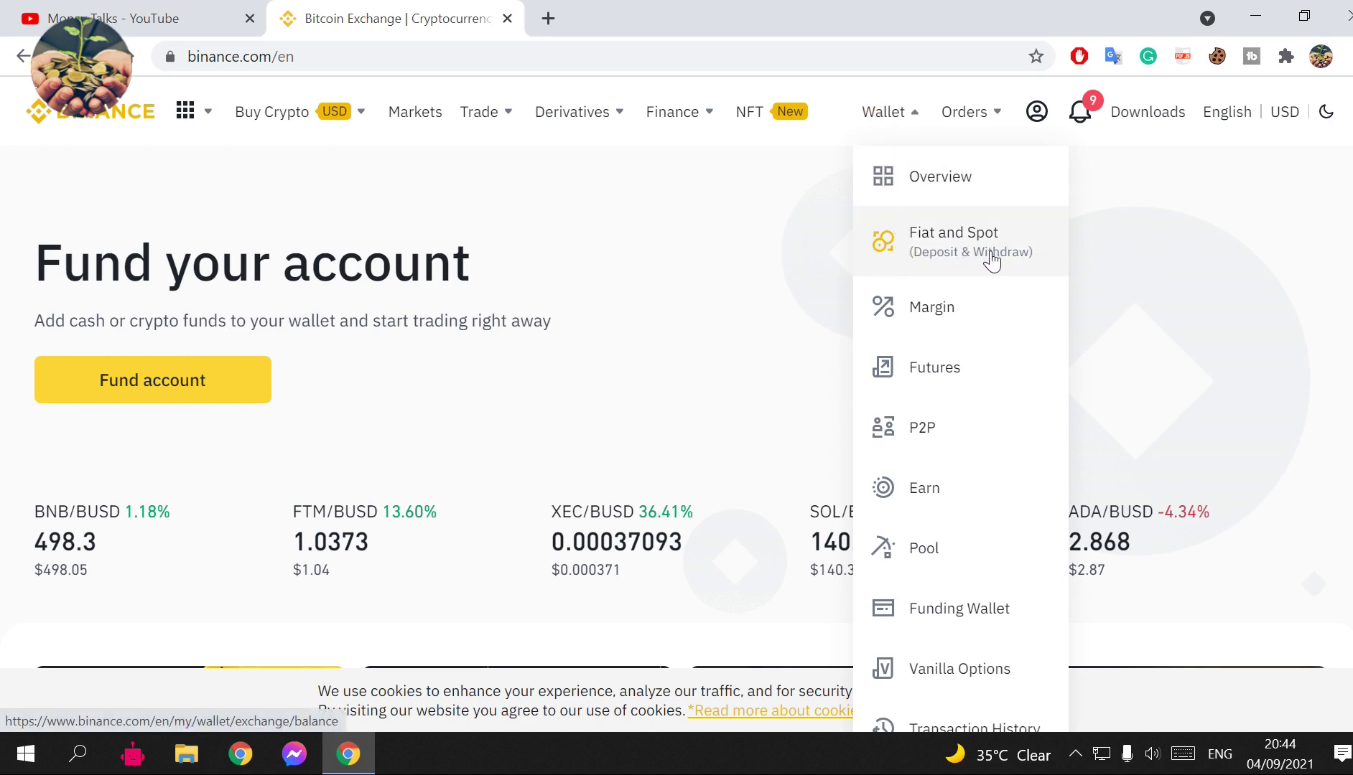
{"action": "left_click", "coordinate": [955, 250]}
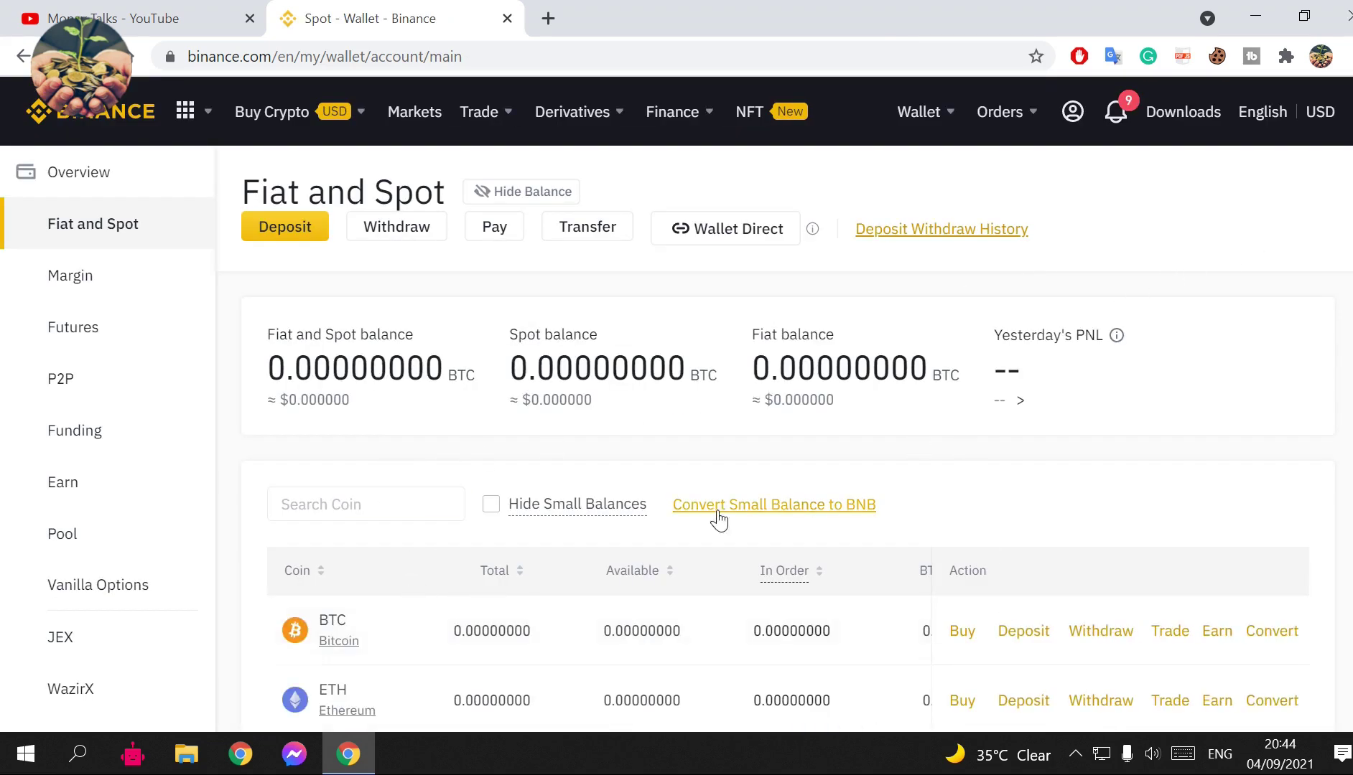
{"action": "scroll", "coordinate": [677, 529], "scroll_direction": "down", "scroll_amount": 3}
{"action": "scroll", "coordinate": [725, 526], "scroll_direction": "up", "scroll_amount": 1}
{"action": "scroll", "coordinate": [628, 541], "scroll_direction": "up", "scroll_amount": 2}
{"action": "scroll", "coordinate": [854, 631], "scroll_direction": "down", "scroll_amount": 4}
{"action": "scroll", "coordinate": [792, 643], "scroll_direction": "up", "scroll_amount": 4}
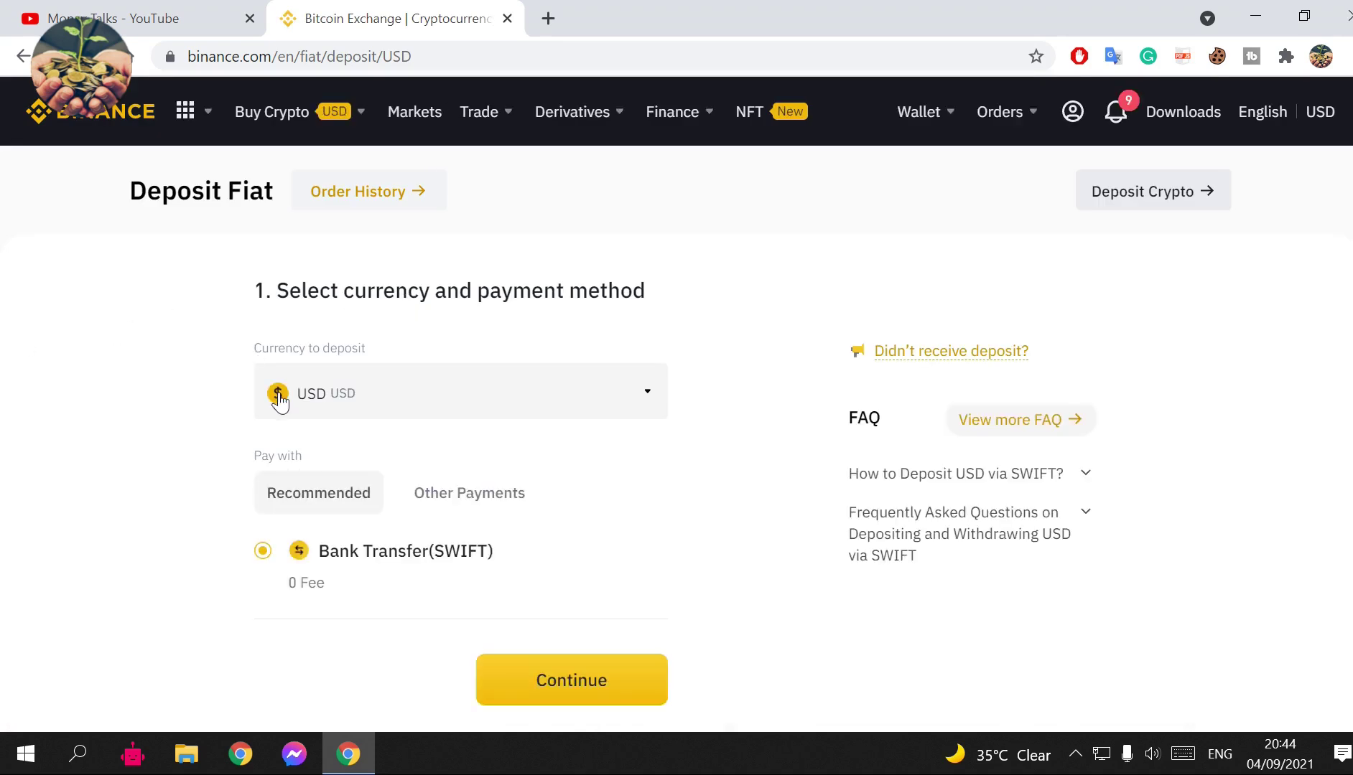
{"action": "left_click", "coordinate": [577, 396]}
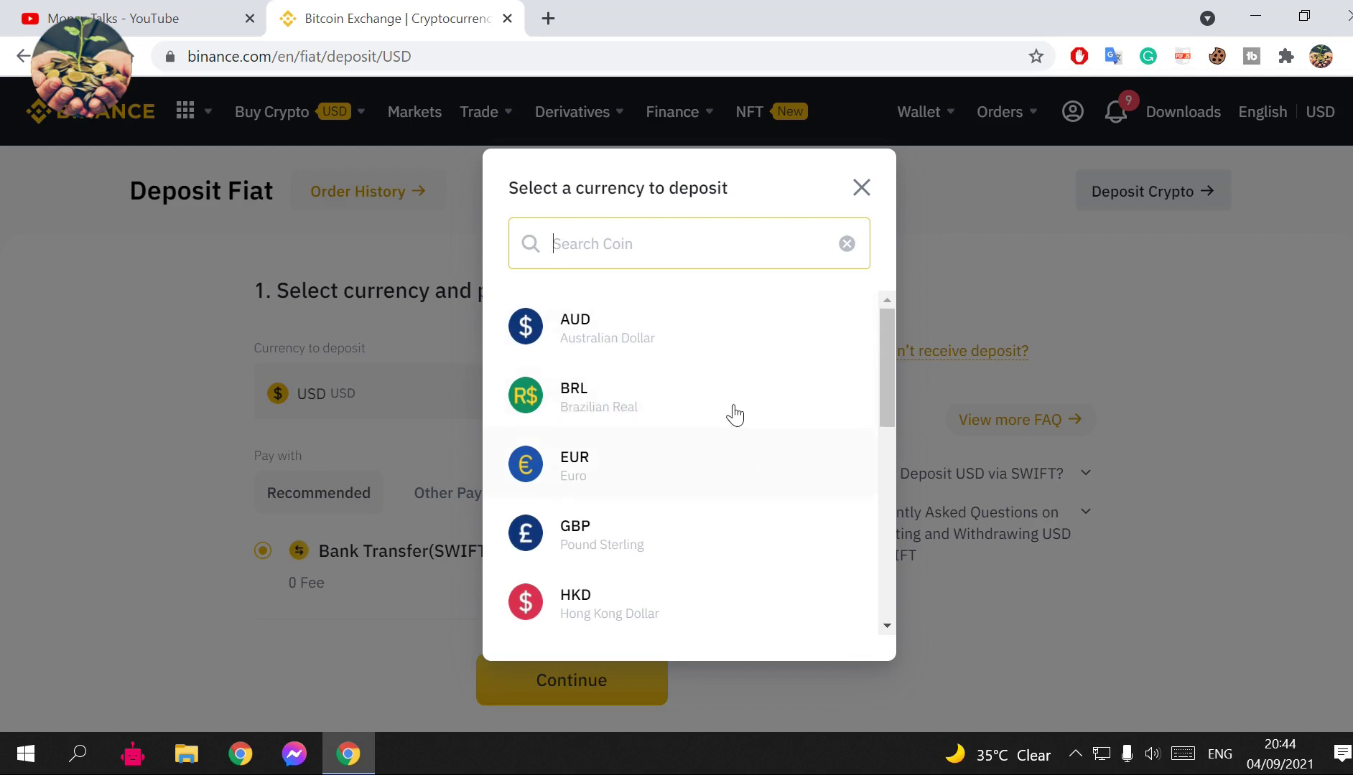
{"action": "mouse_move", "coordinate": [888, 378]}
{"action": "left_mouse_down"}
{"action": "mouse_move", "coordinate": [896, 446]}
{"action": "mouse_move", "coordinate": [896, 384]}
{"action": "mouse_move", "coordinate": [878, 346]}
{"action": "left_mouse_up"}
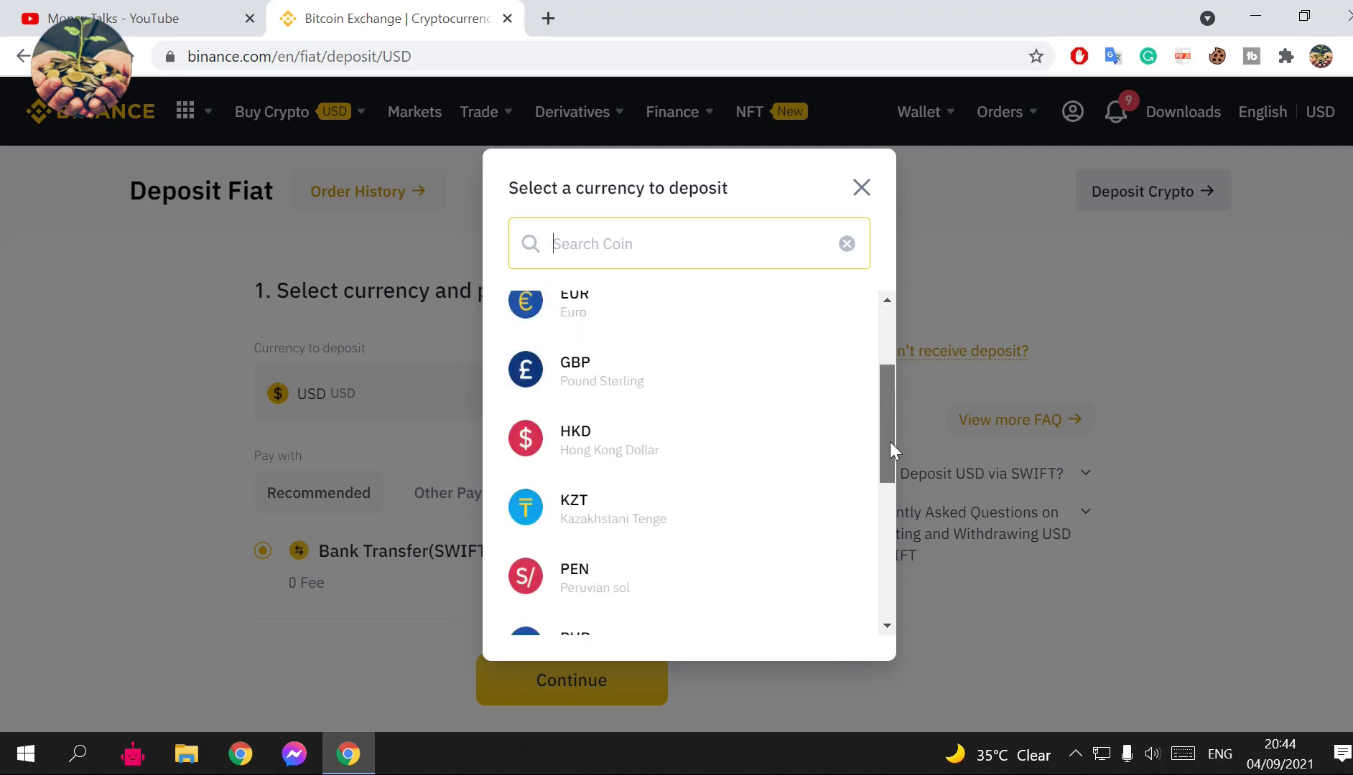
{"action": "left_click_drag", "start_coordinate": [891, 390], "coordinate": [882, 384]}
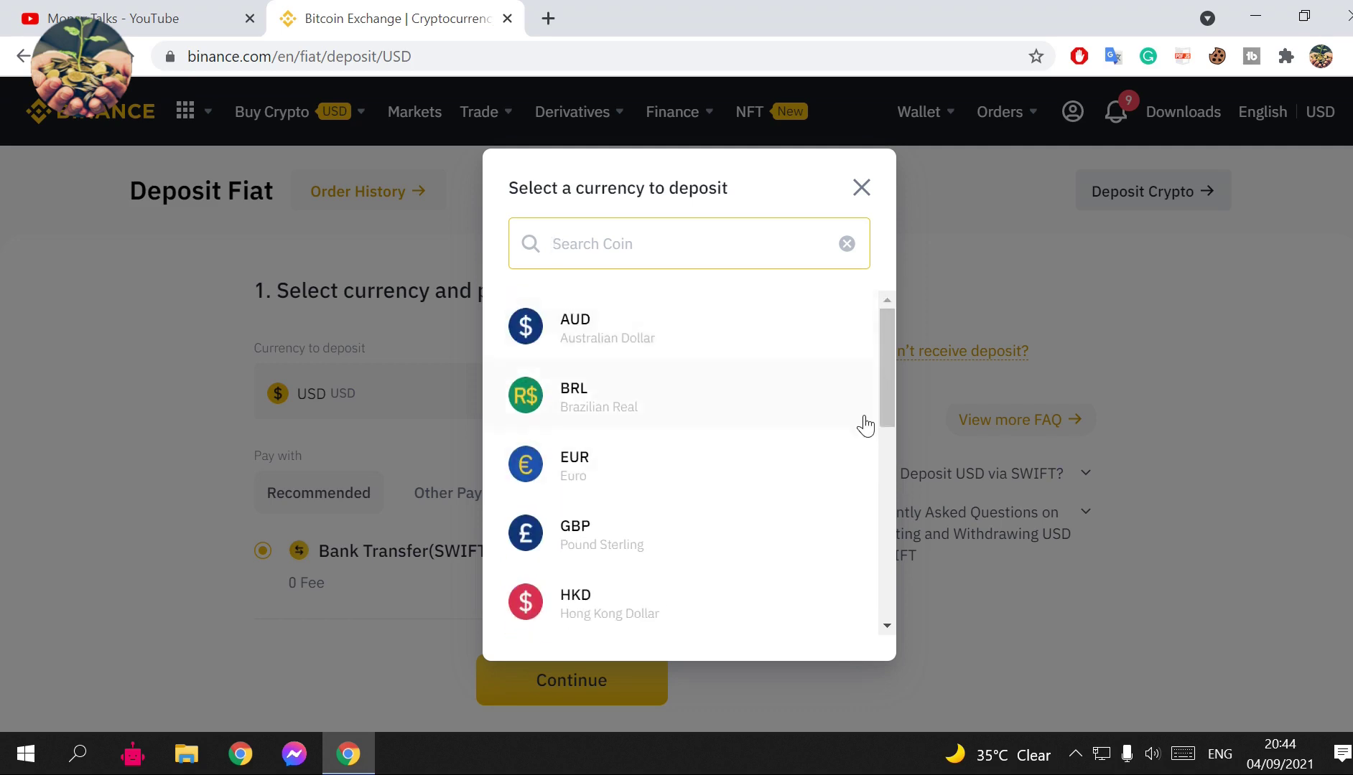
{"action": "mouse_move", "coordinate": [894, 387]}
{"action": "left_mouse_down"}
{"action": "mouse_move", "coordinate": [904, 433]}
{"action": "mouse_move", "coordinate": [831, 641]}
{"action": "left_mouse_up"}
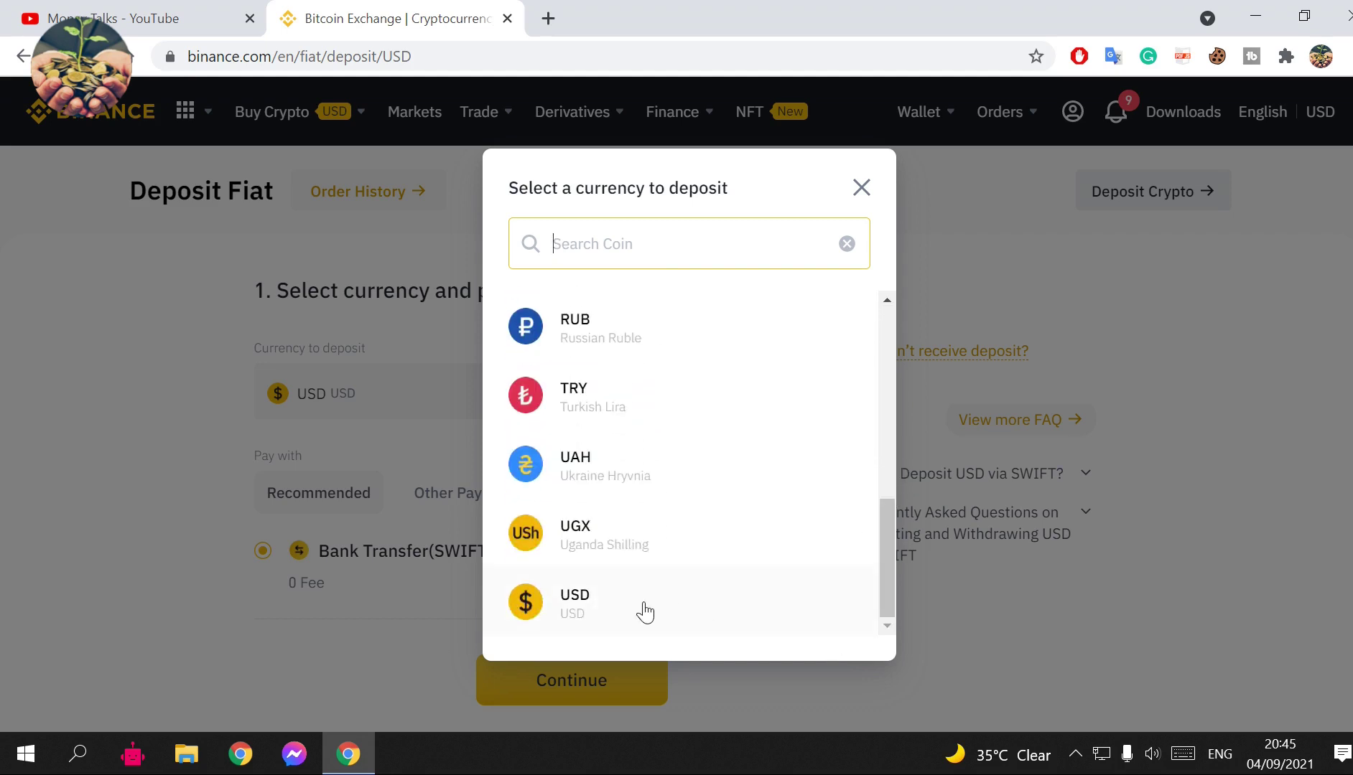
{"action": "left_click", "coordinate": [640, 604]}
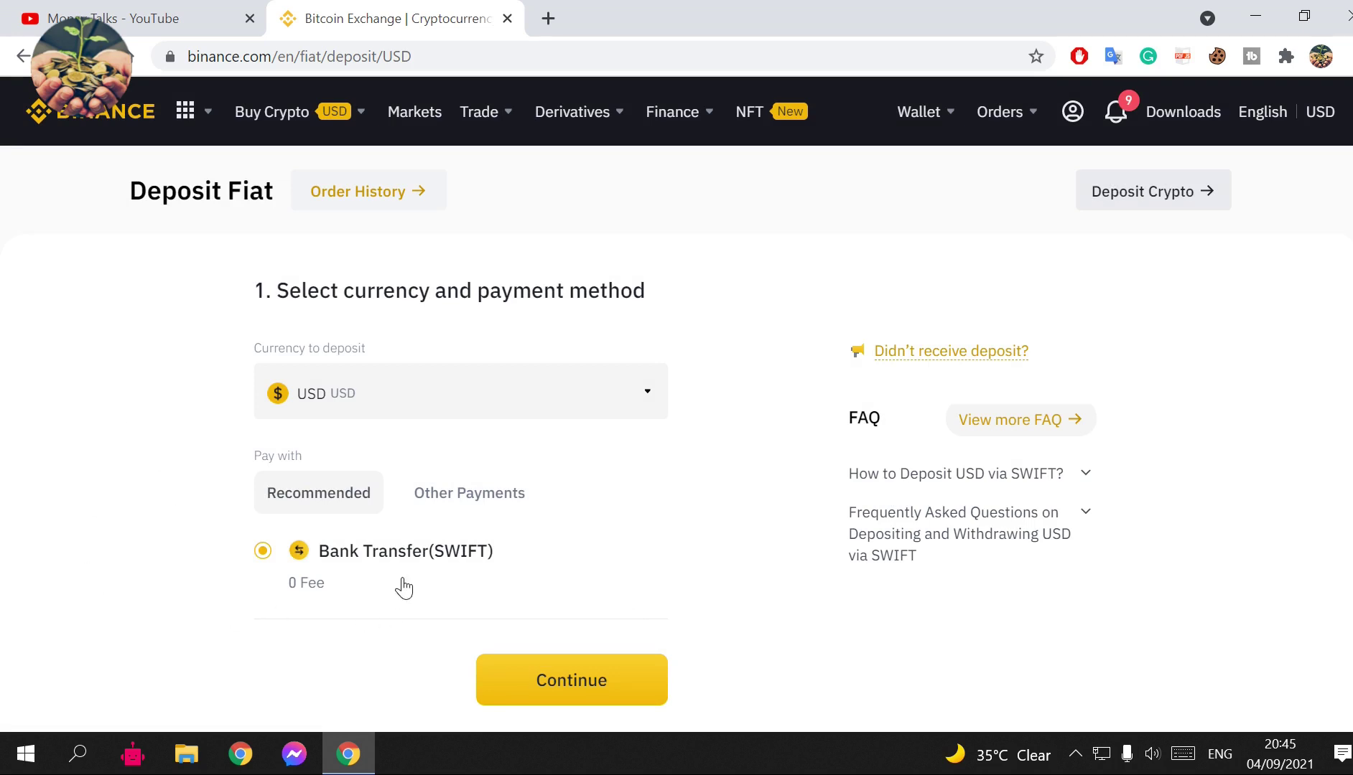
{"action": "scroll", "coordinate": [93, 471], "scroll_direction": "down", "scroll_amount": 1}
Compare Recommended and Other Payments methods, keep Bank Transfer (SWIFT), and continue to the amount step.
{"action": "left_click", "coordinate": [269, 387]}
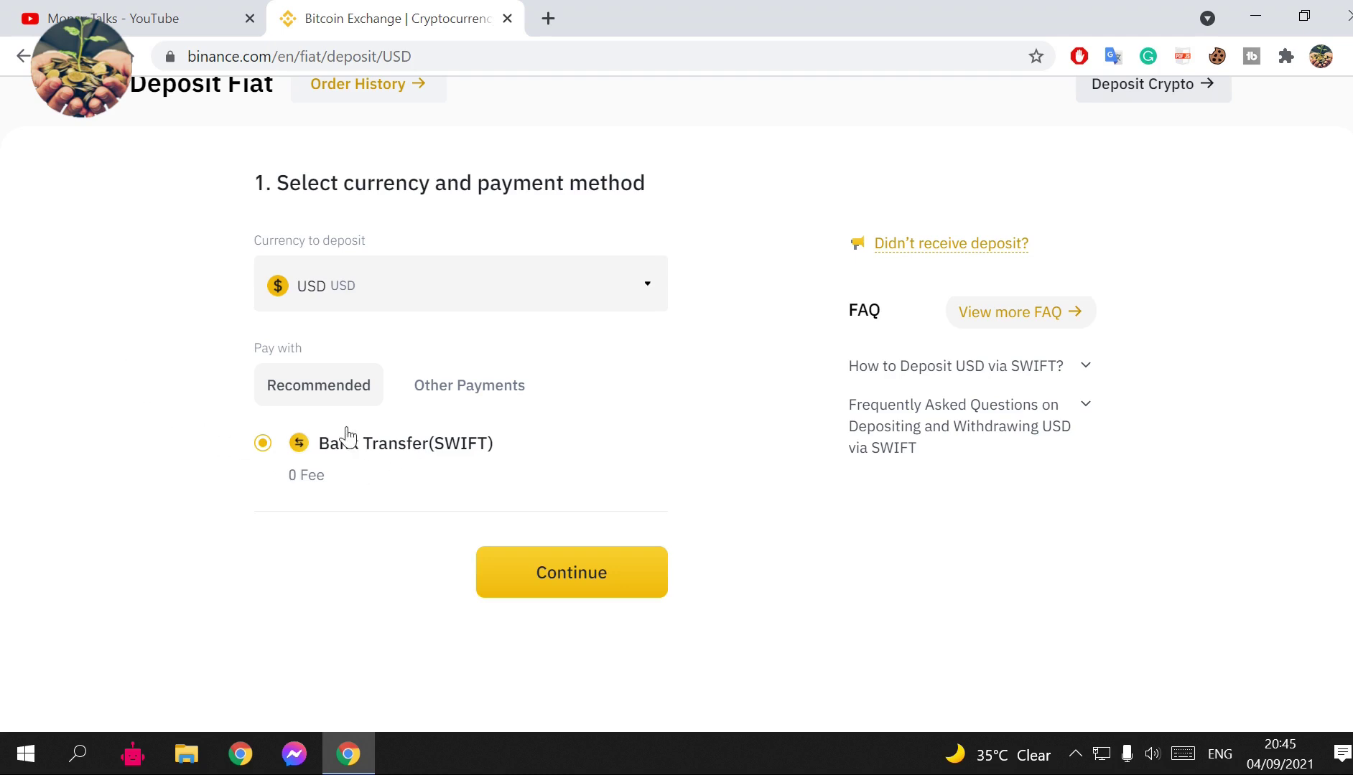
{"action": "left_click", "coordinate": [472, 386]}
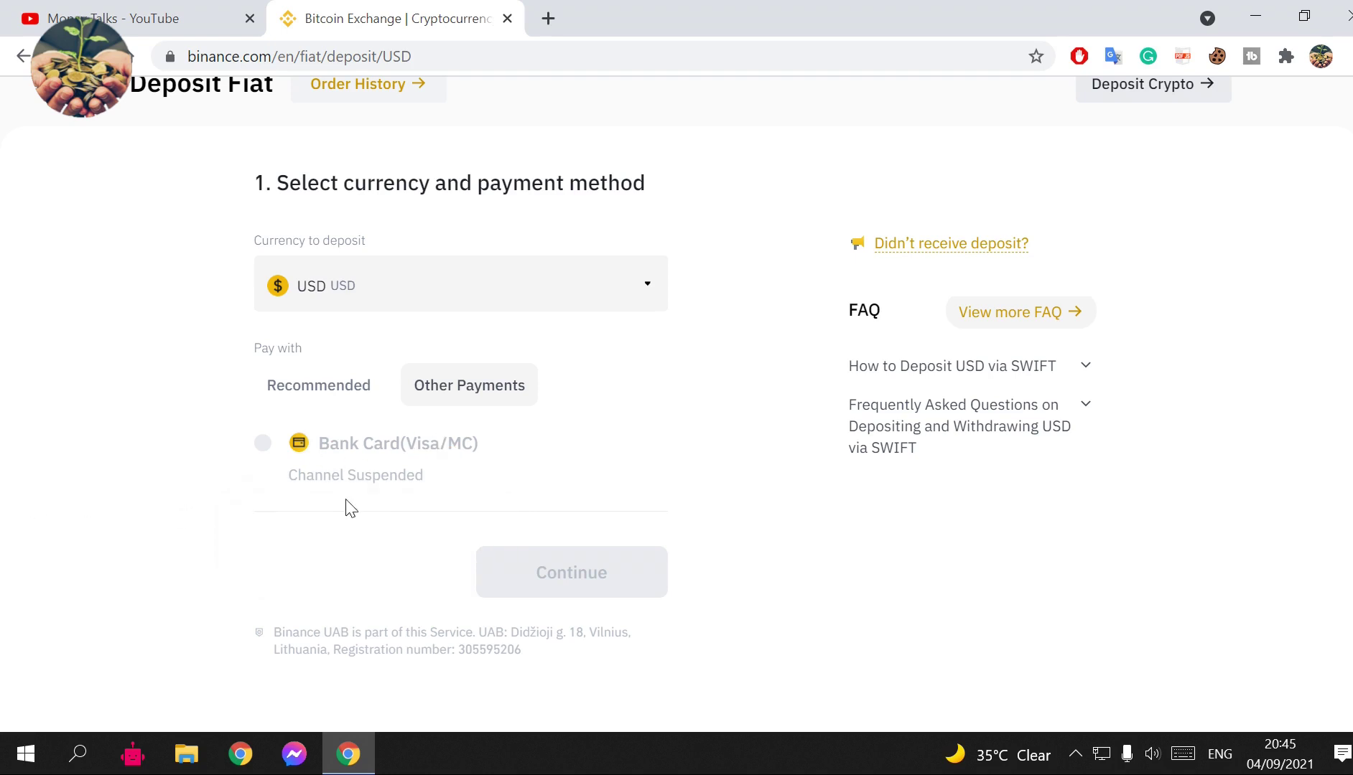
{"action": "mouse_move", "coordinate": [355, 476]}
{"action": "mouse_move", "coordinate": [392, 454]}
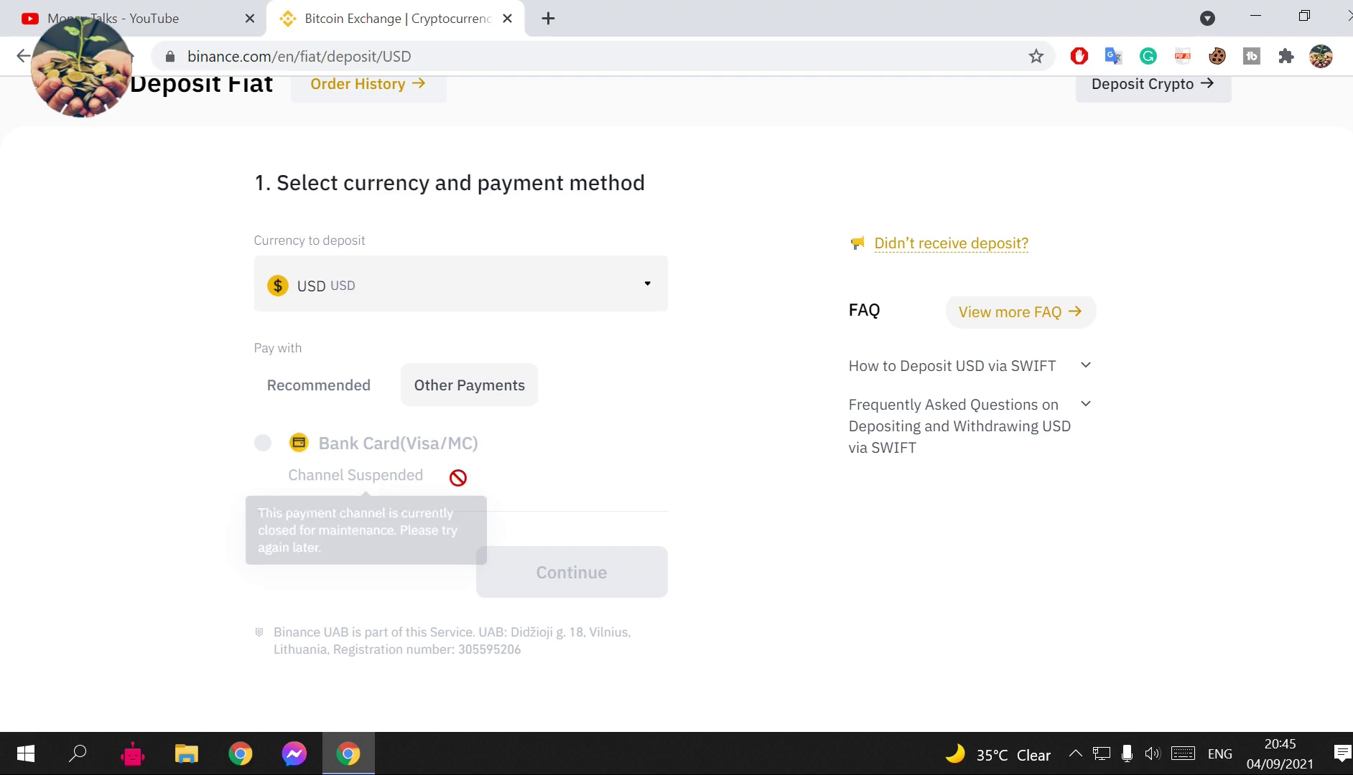
{"action": "left_click", "coordinate": [347, 387]}
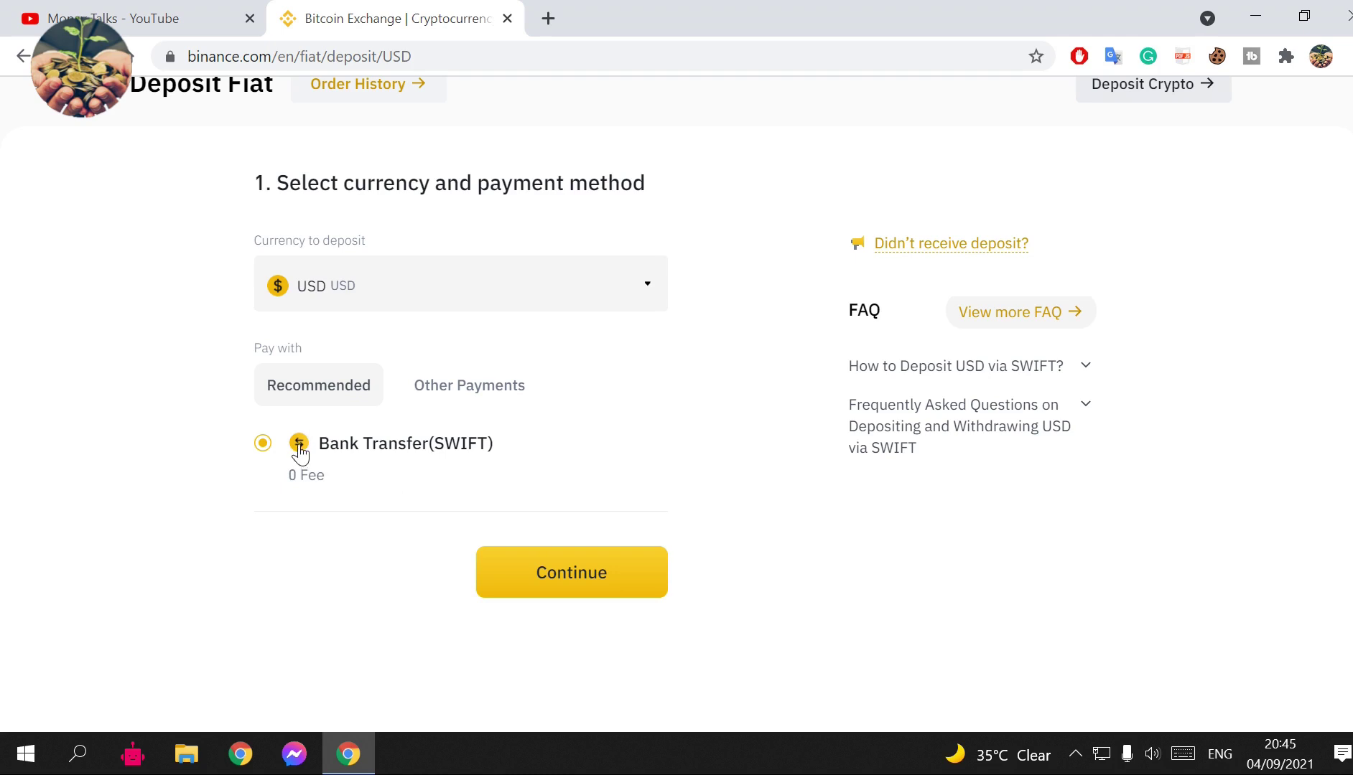
{"action": "left_click", "coordinate": [591, 601]}
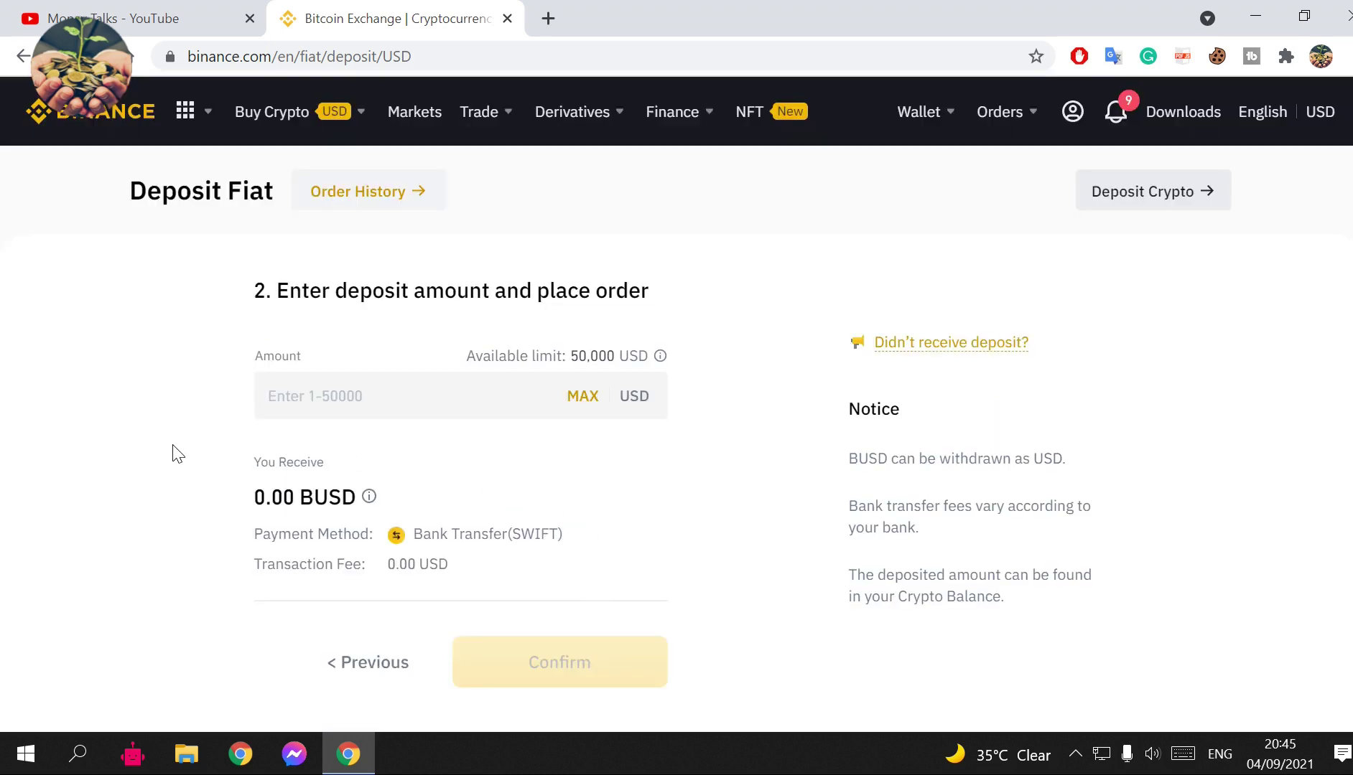
Check the available deposit limit figure and focus the deposit amount field.
{"action": "left_click", "coordinate": [360, 402]}
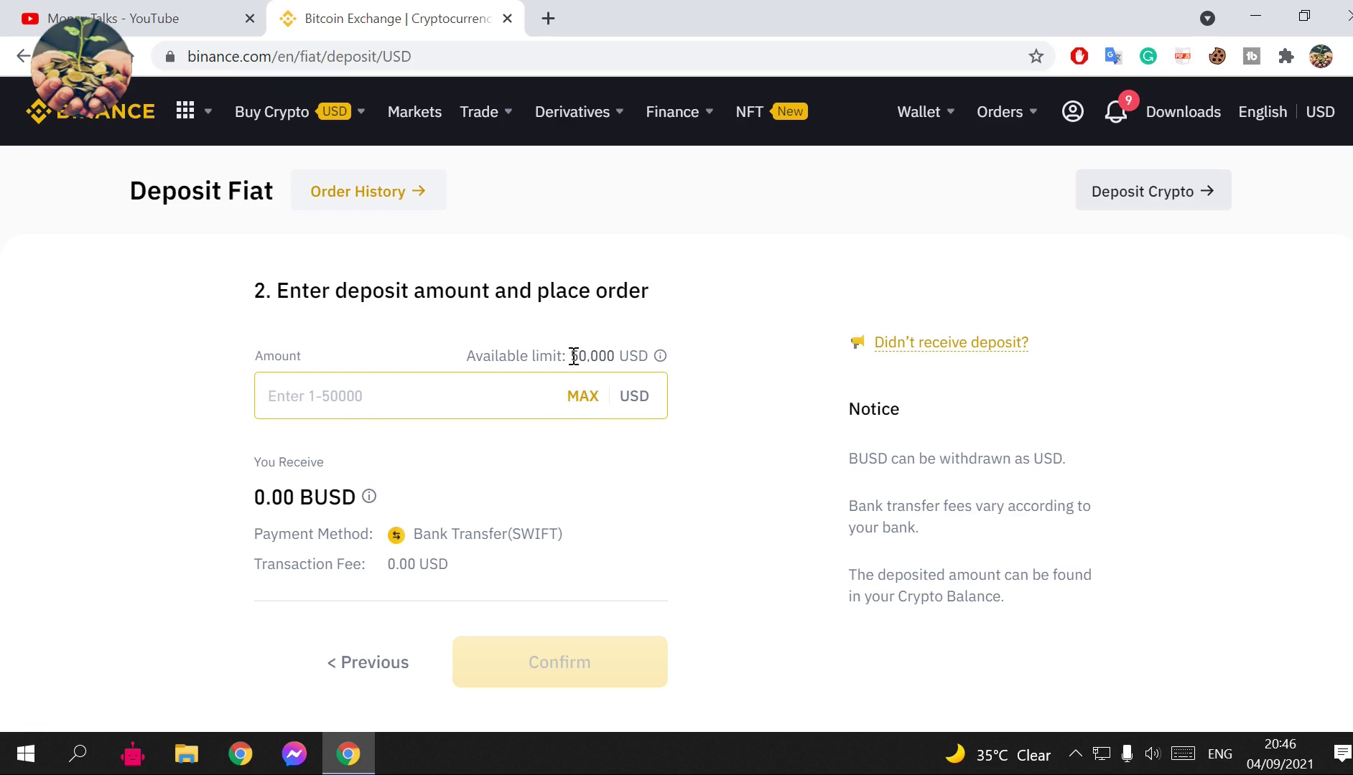
{"action": "left_click_drag", "start_coordinate": [572, 356], "coordinate": [618, 359]}
{"action": "left_click", "coordinate": [621, 359]}
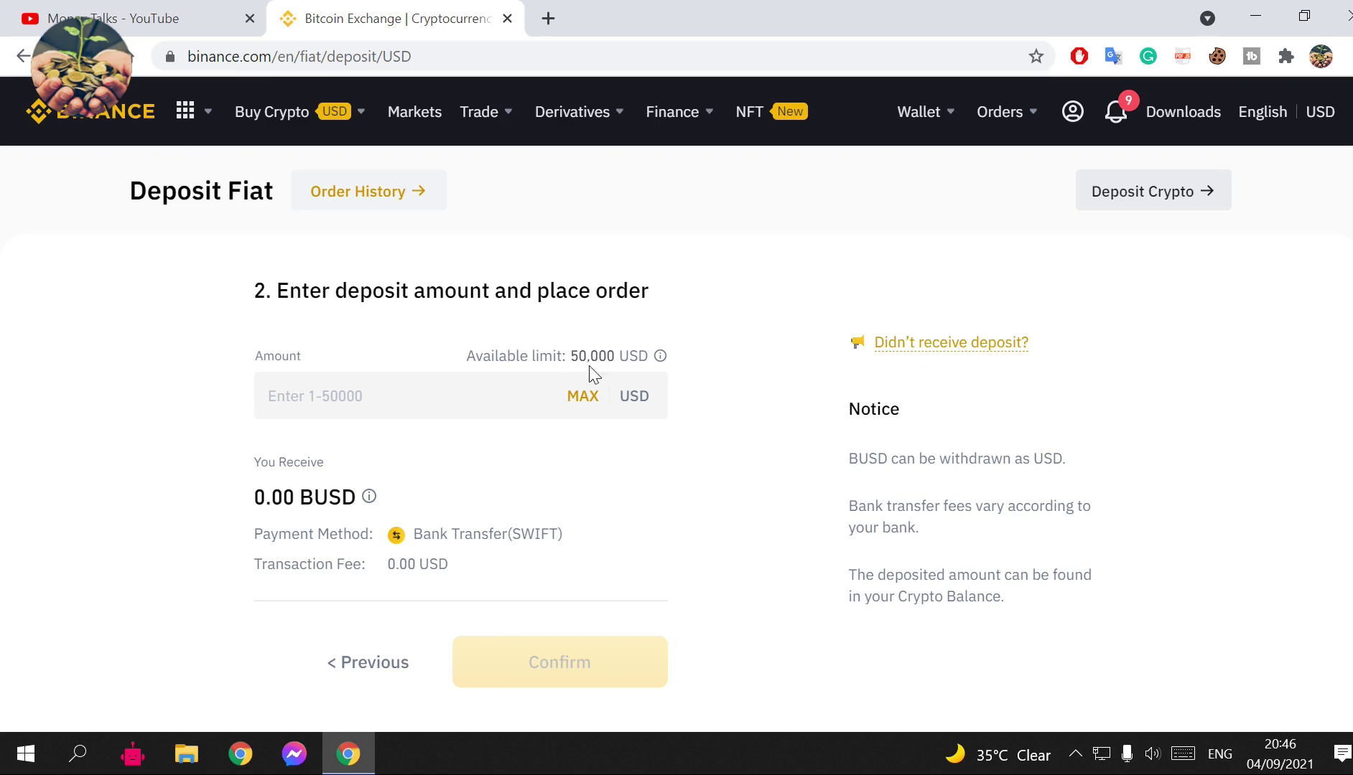
{"action": "left_click", "coordinate": [504, 397]}
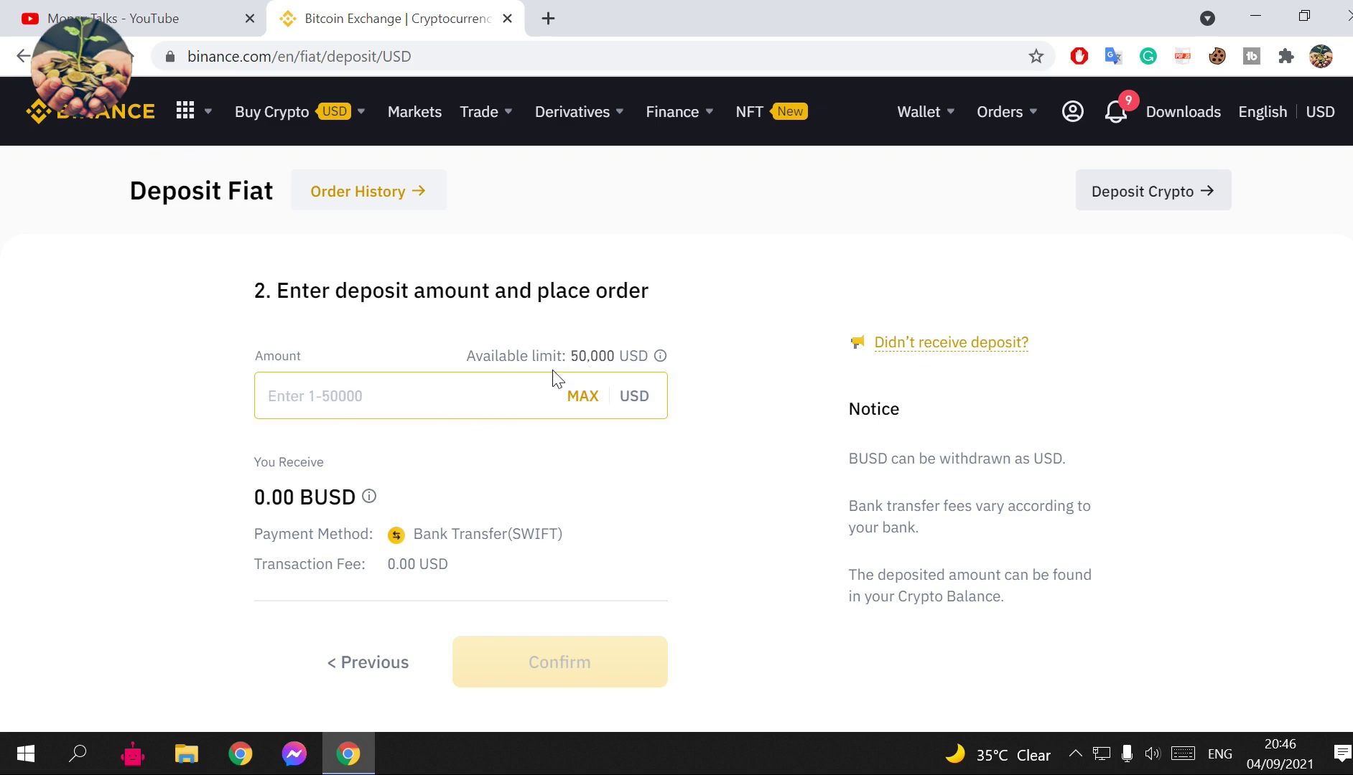
Enter a 100 USD deposit amount and confirm the order to get the transfer instructions.
{"action": "left_click", "coordinate": [402, 384]}
{"action": "type", "text": "100"}
{"action": "left_click", "coordinate": [172, 455]}
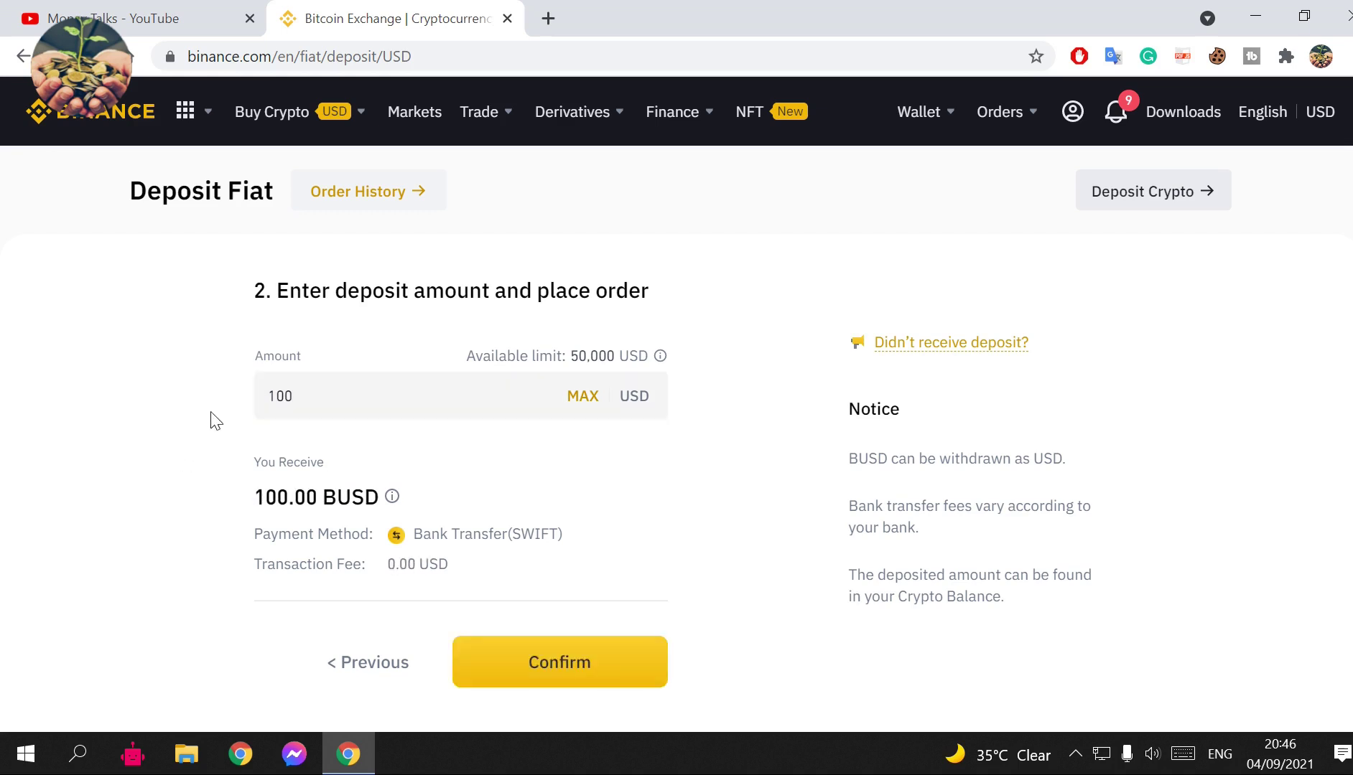
{"action": "scroll", "coordinate": [729, 460], "scroll_direction": "down", "scroll_amount": 1}
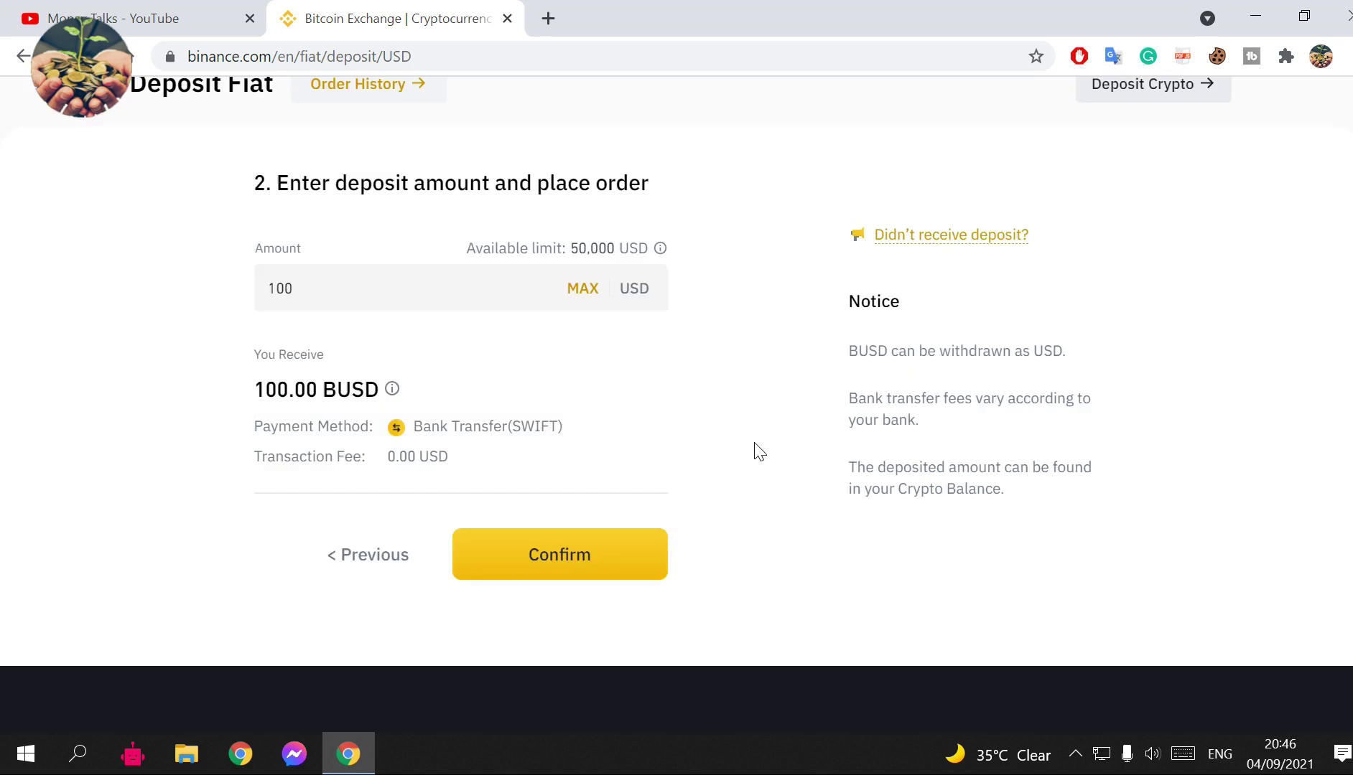
{"action": "left_click", "coordinate": [581, 571]}
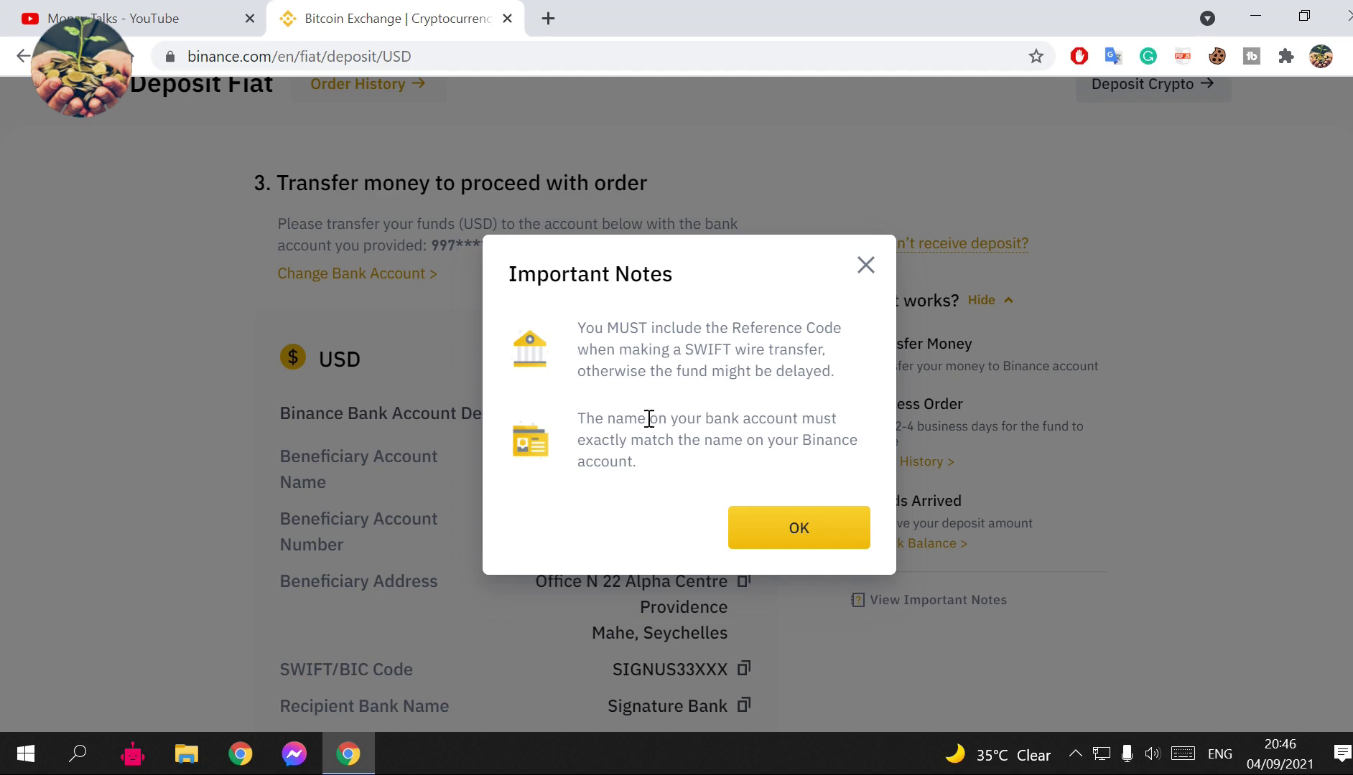
Highlight the note about matching account names, then dismiss the Important Notes reminder.
{"action": "left_click_drag", "start_coordinate": [578, 418], "coordinate": [626, 463]}
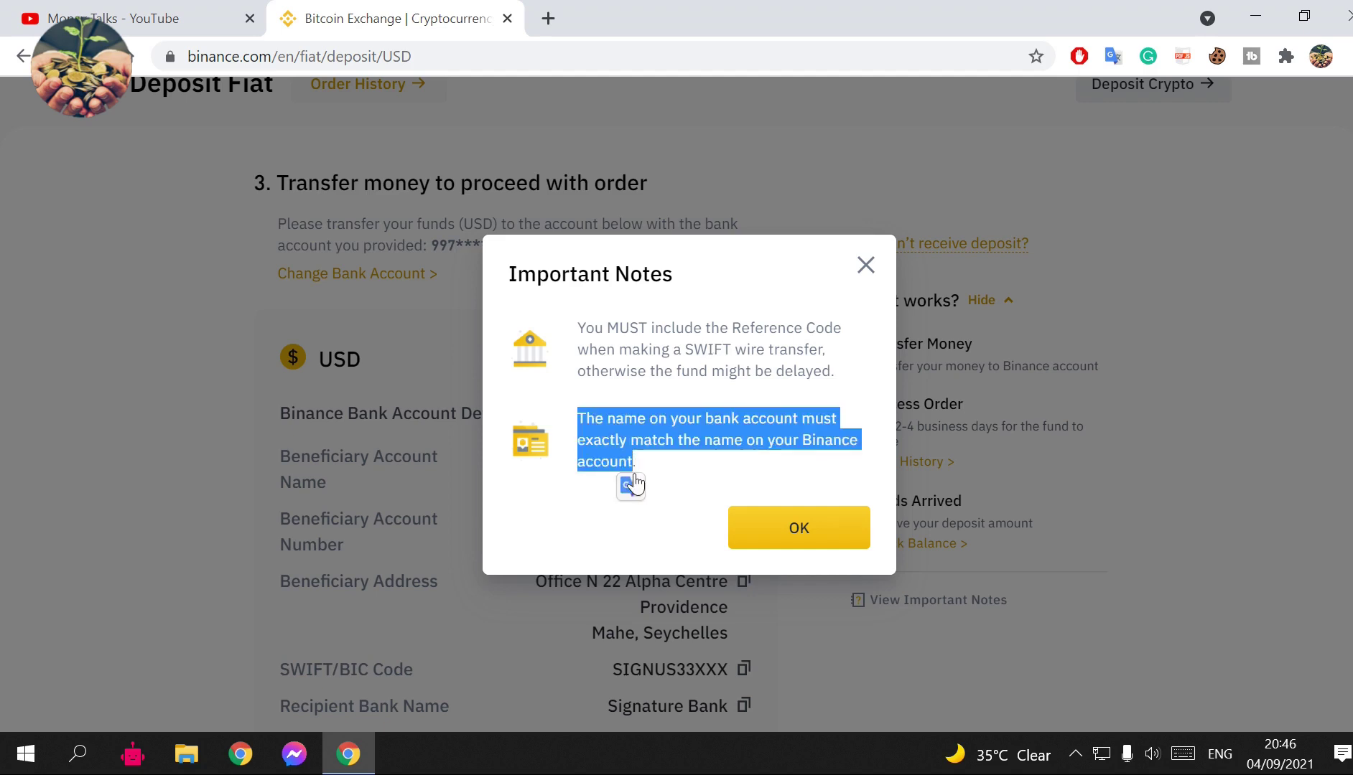
{"action": "left_click", "coordinate": [647, 472]}
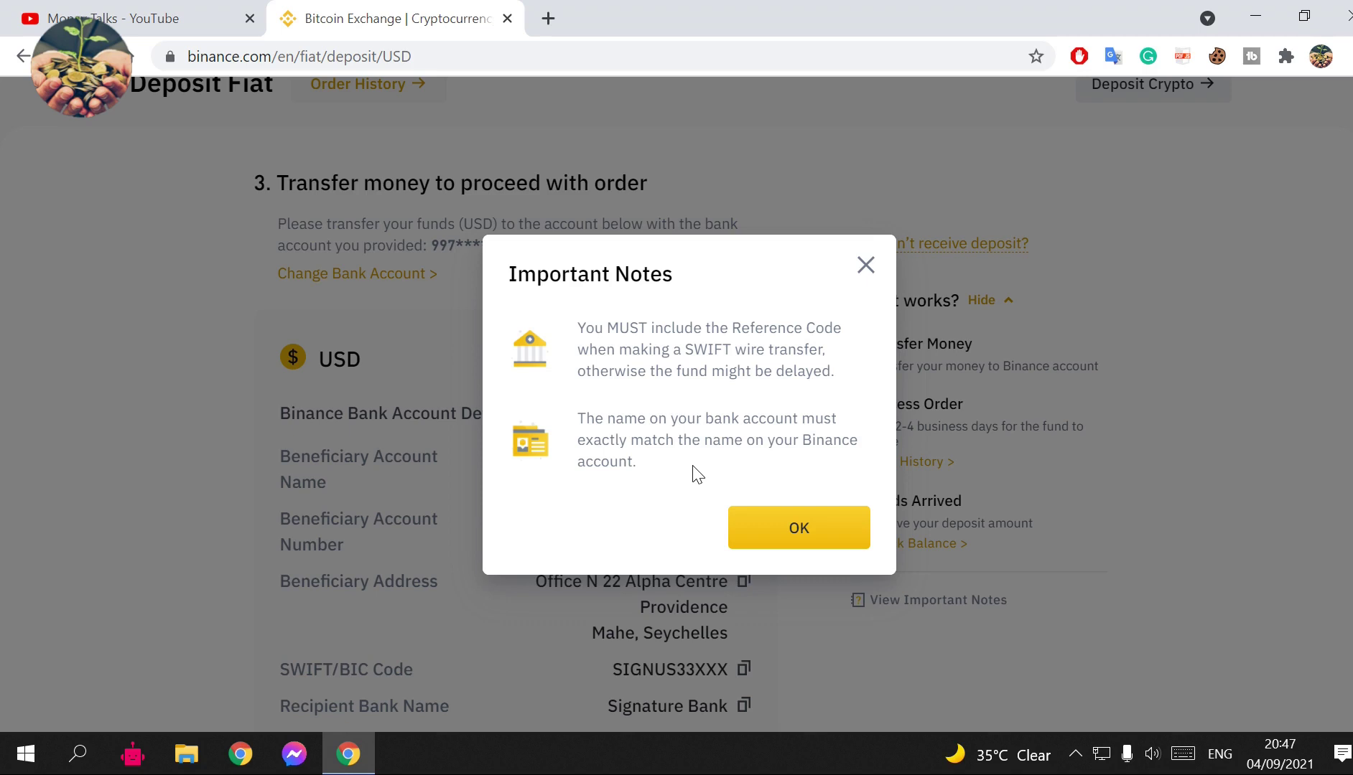
{"action": "left_click", "coordinate": [747, 532]}
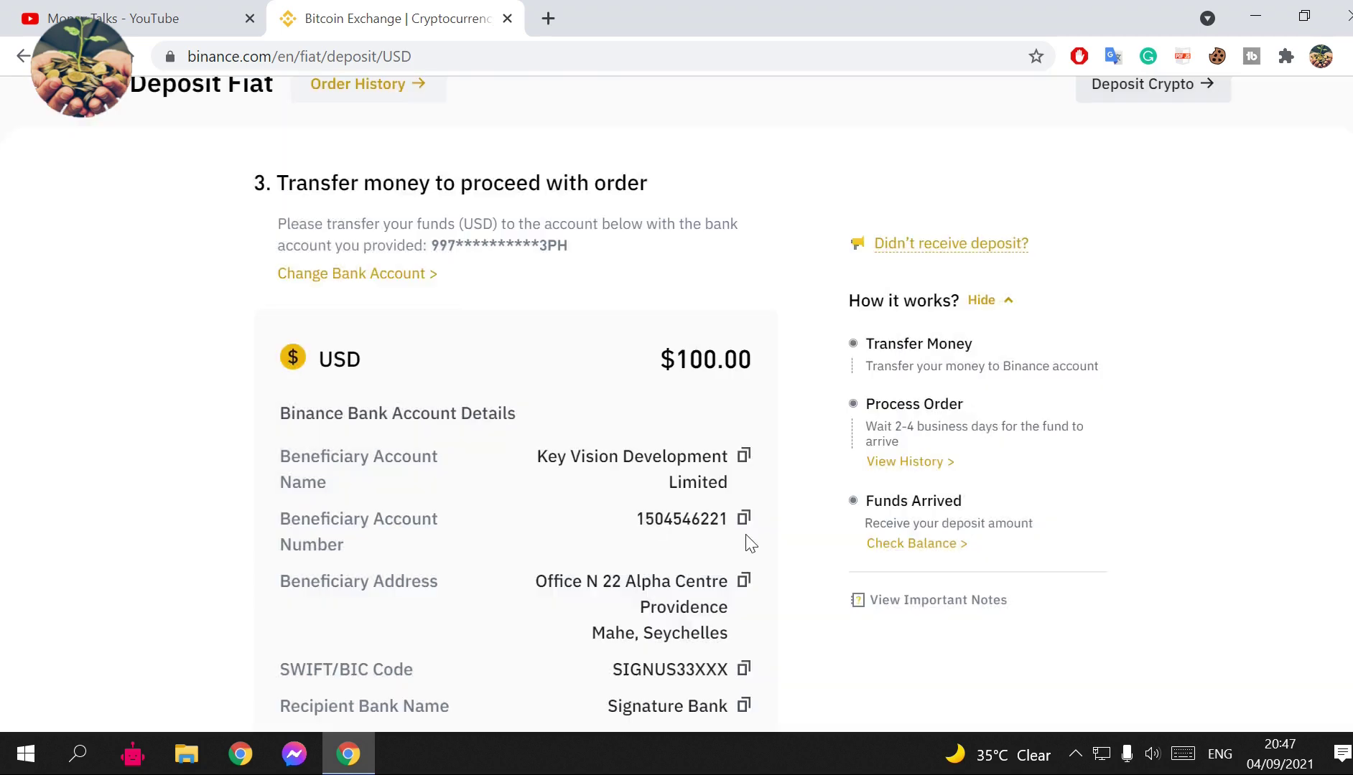
{"action": "scroll", "coordinate": [107, 507], "scroll_direction": "down", "scroll_amount": 1}
{"action": "scroll", "coordinate": [169, 402], "scroll_direction": "up", "scroll_amount": 1}
{"action": "scroll", "coordinate": [166, 394], "scroll_direction": "down", "scroll_amount": 2}
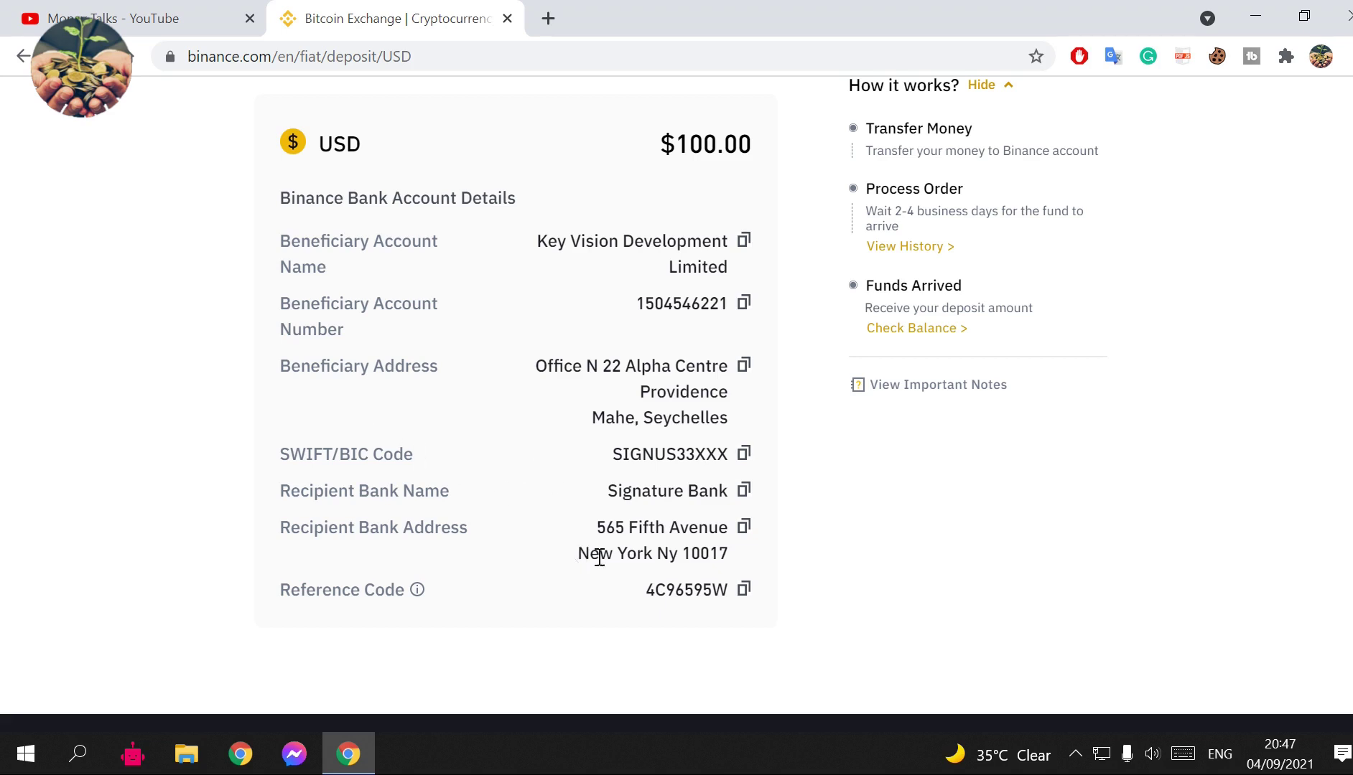
{"action": "left_click_drag", "start_coordinate": [599, 556], "coordinate": [733, 572]}
{"action": "left_click", "coordinate": [736, 550]}
{"action": "left_click_drag", "start_coordinate": [738, 427], "coordinate": [704, 418]}
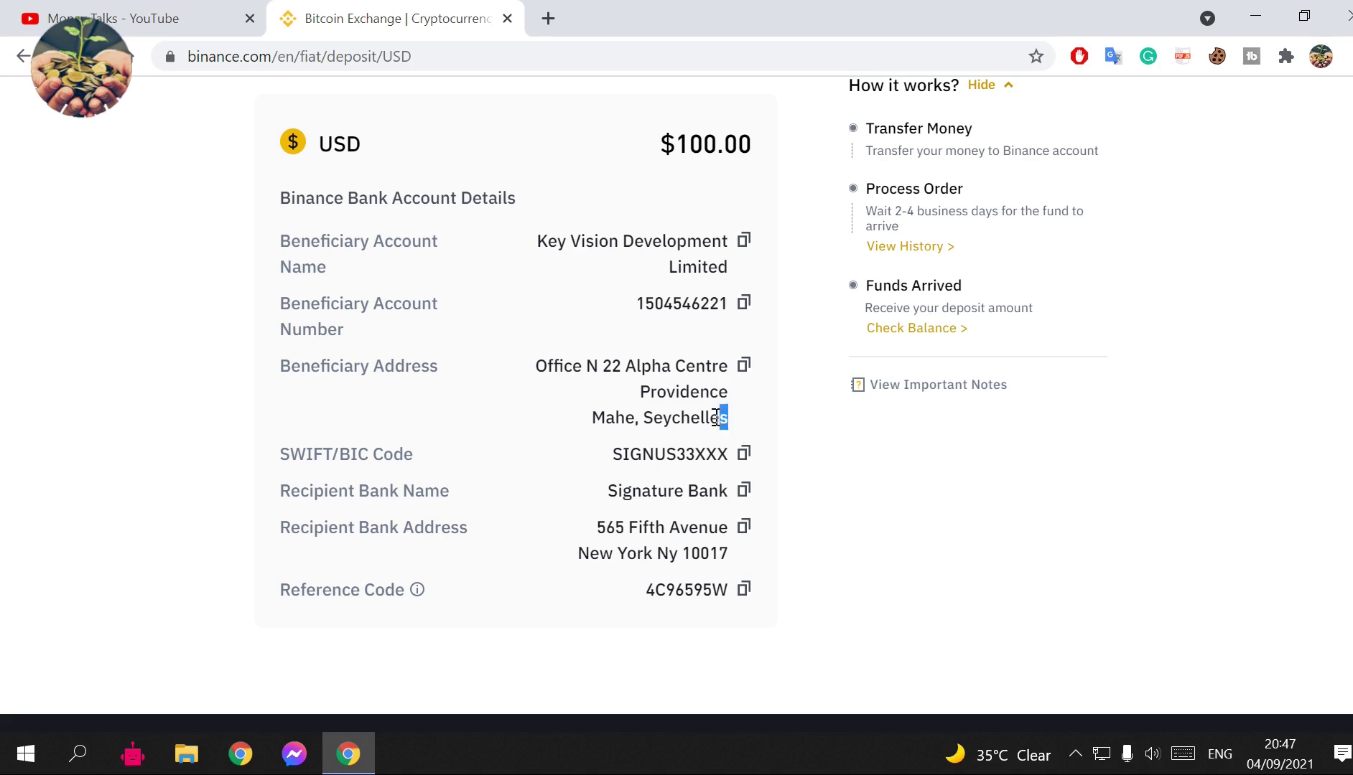
{"action": "left_click", "coordinate": [587, 391]}
{"action": "left_click_drag", "start_coordinate": [521, 369], "coordinate": [729, 424]}
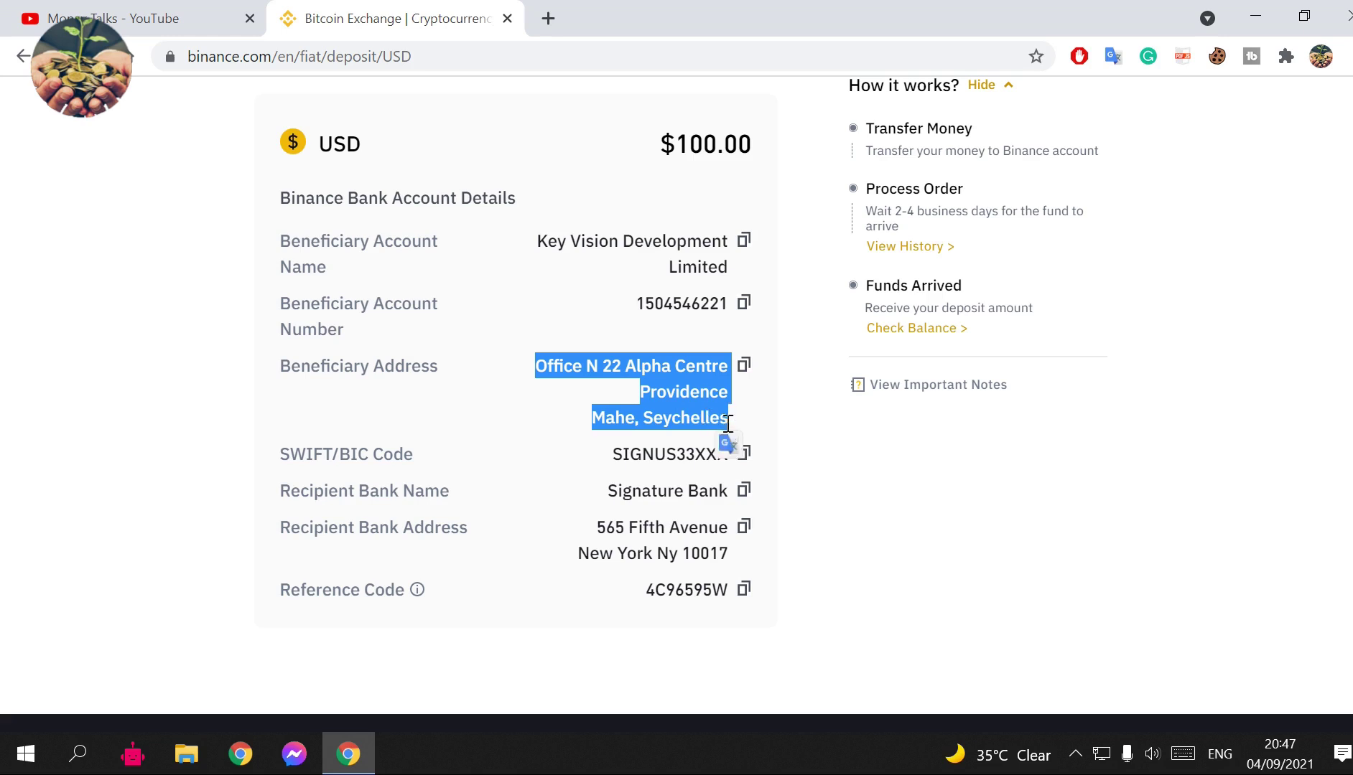
{"action": "left_click", "coordinate": [578, 406]}
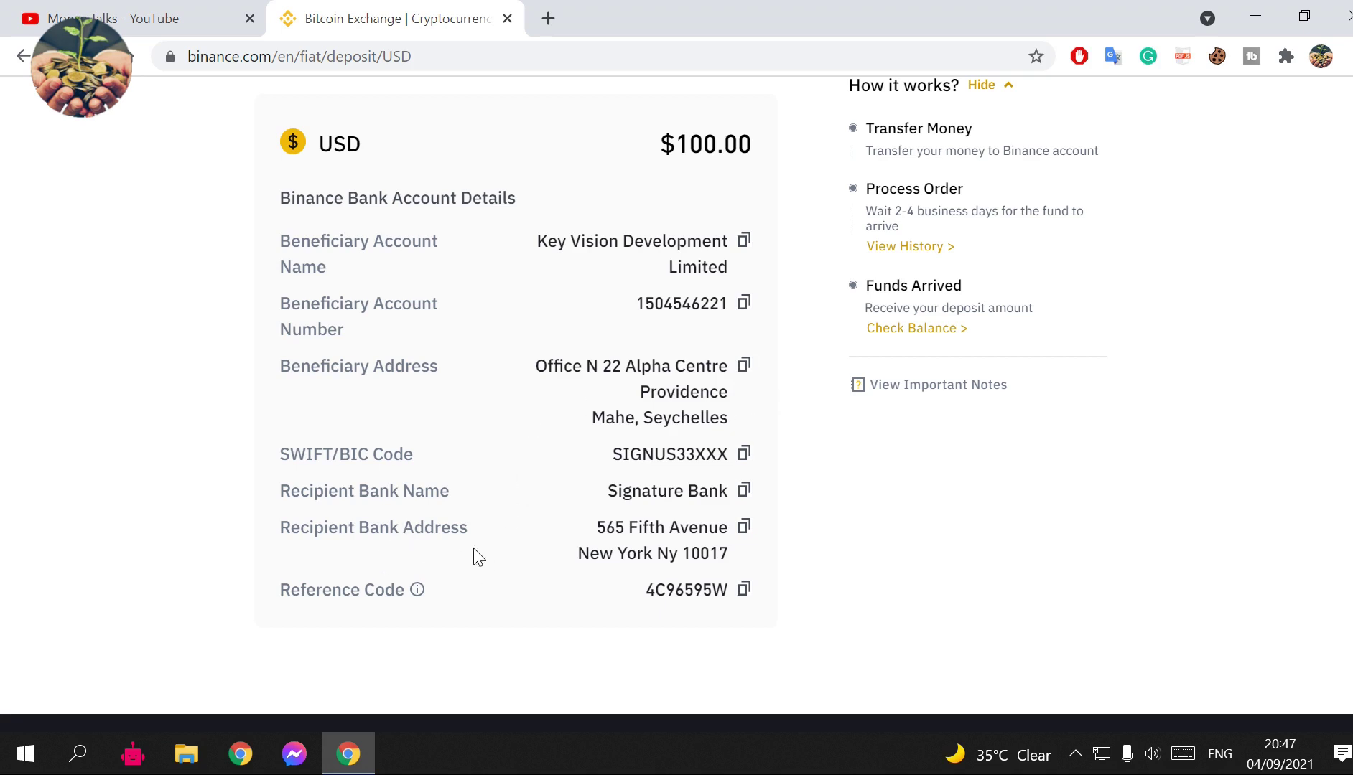
{"action": "left_click_drag", "start_coordinate": [728, 551], "coordinate": [582, 543]}
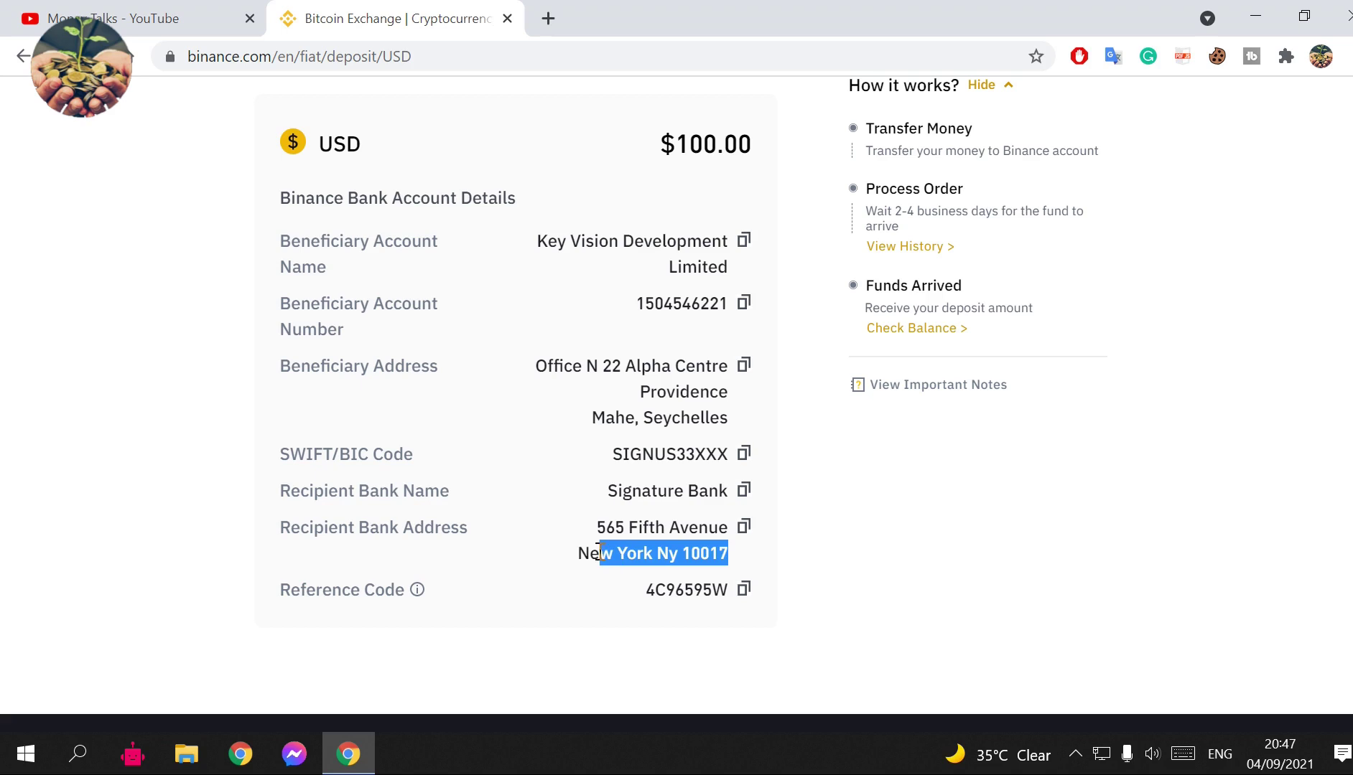
{"action": "left_click", "coordinate": [535, 597]}
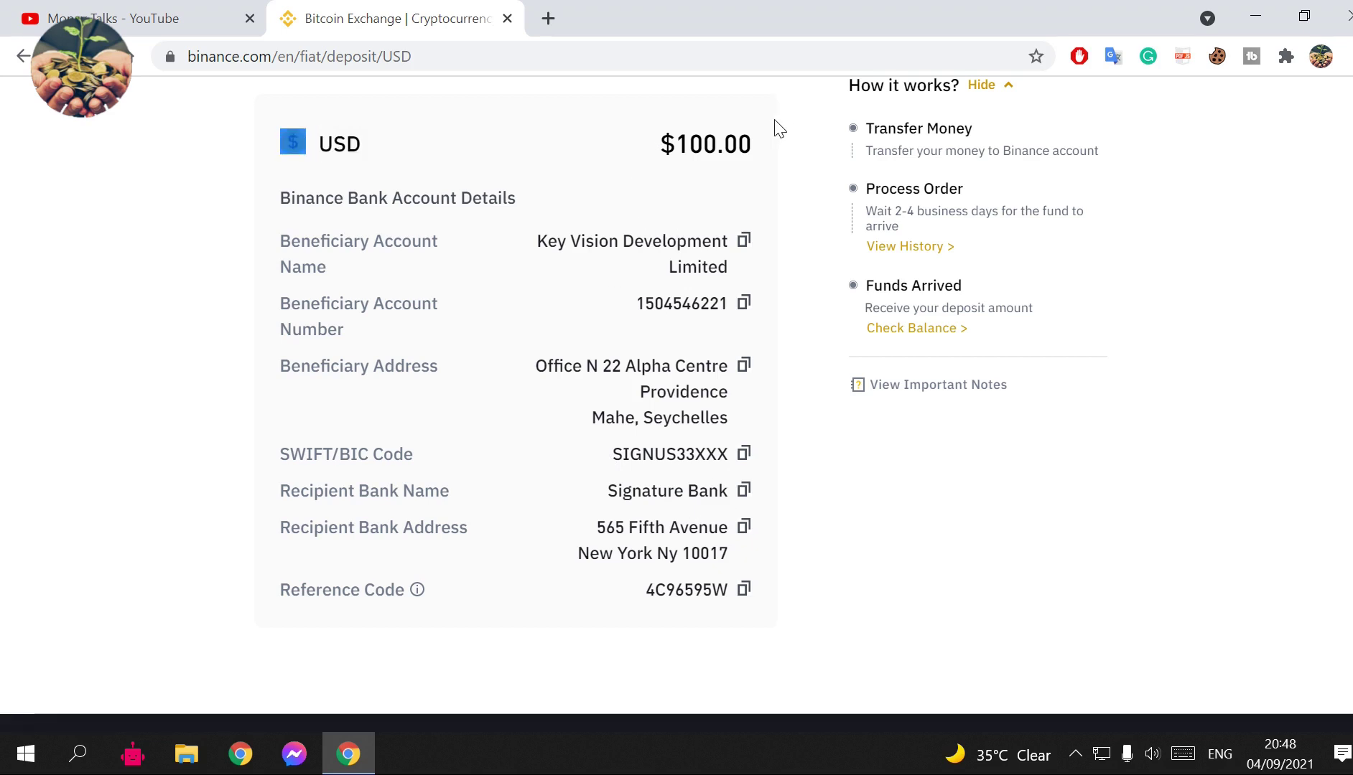
{"action": "triple_click", "coordinate": [753, 145]}
{"action": "left_click", "coordinate": [691, 171]}
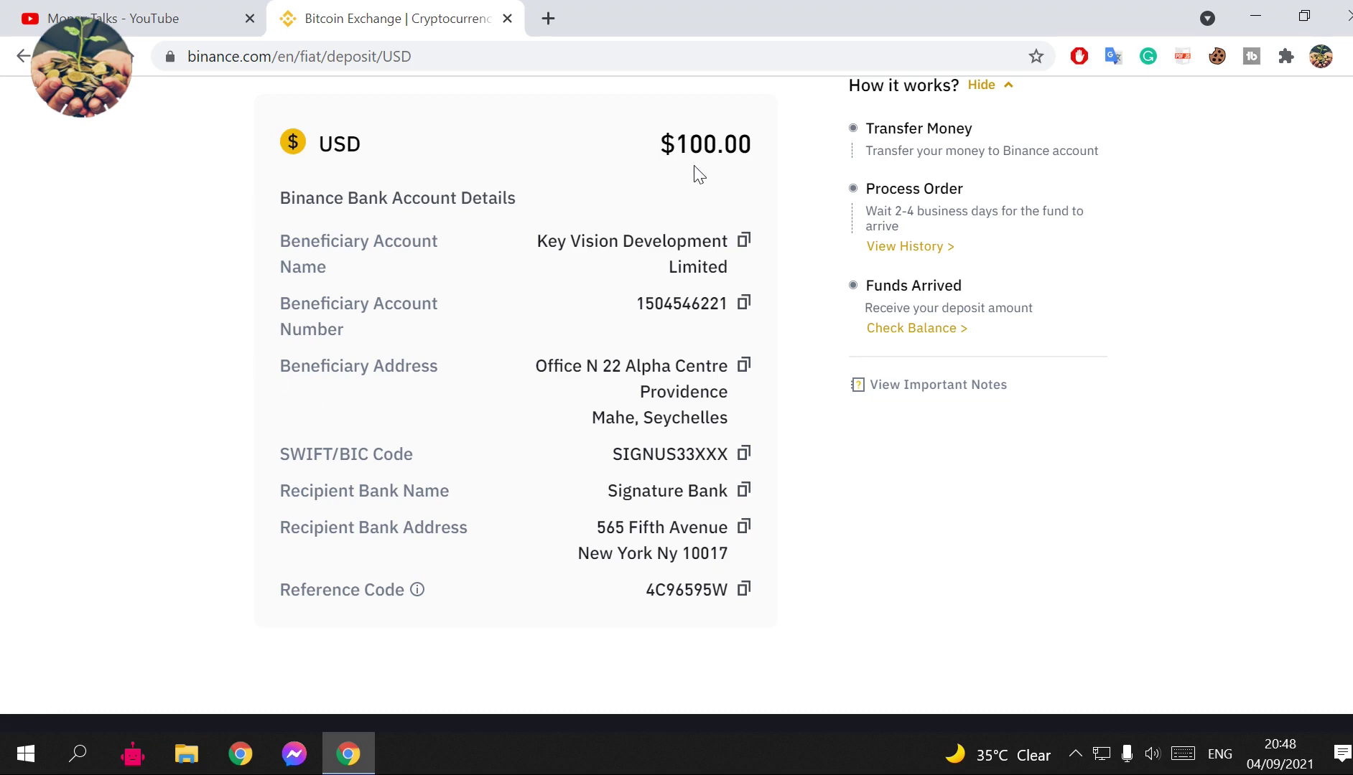
{"action": "double_click", "coordinate": [697, 142]}
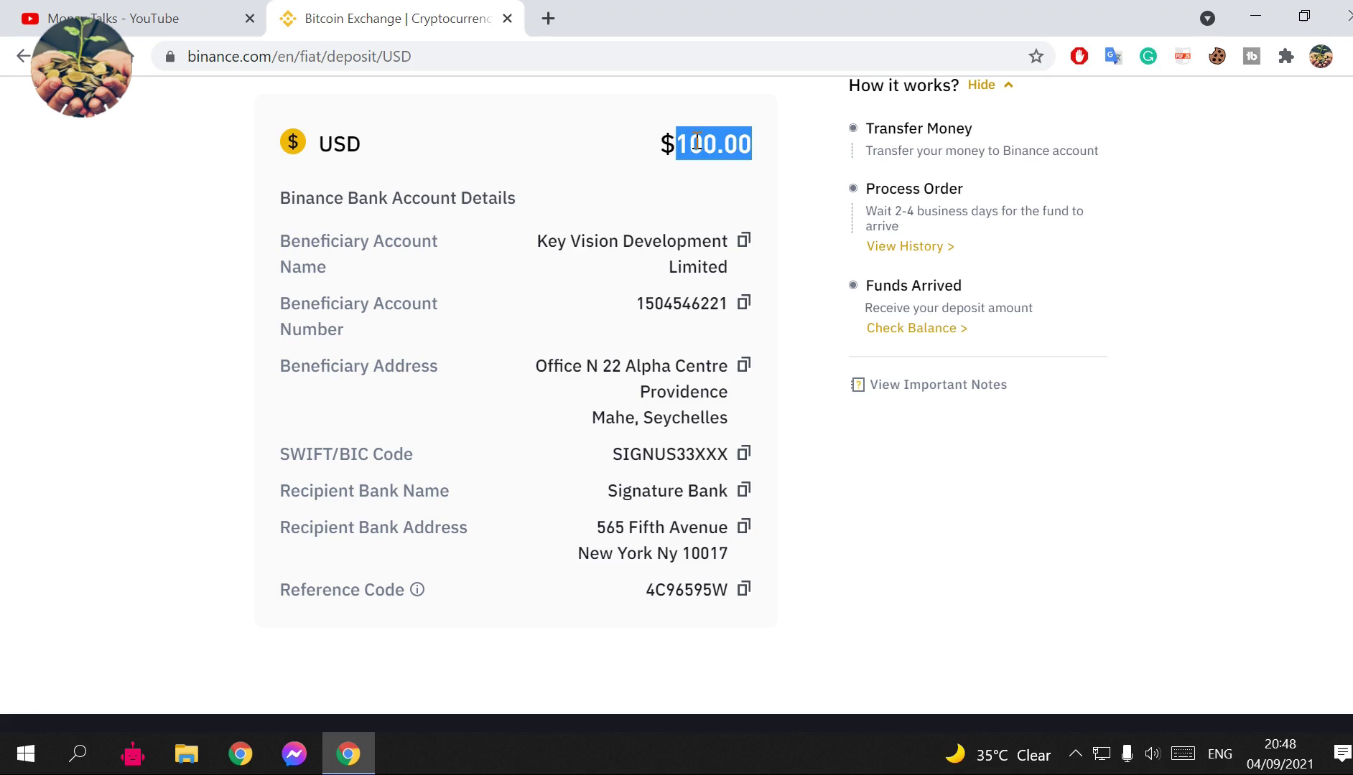
{"action": "left_click", "coordinate": [651, 161]}
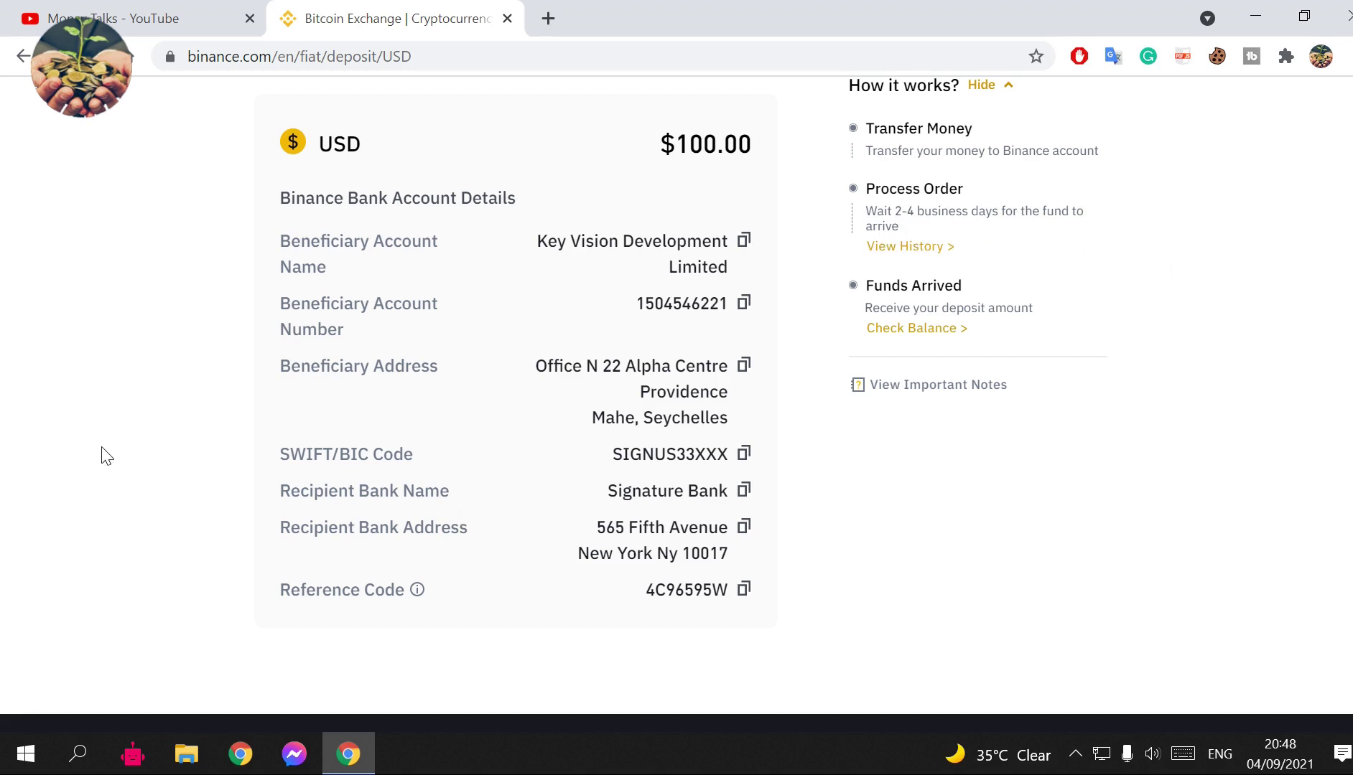
{"action": "scroll", "coordinate": [184, 396], "scroll_direction": "up", "scroll_amount": 3}
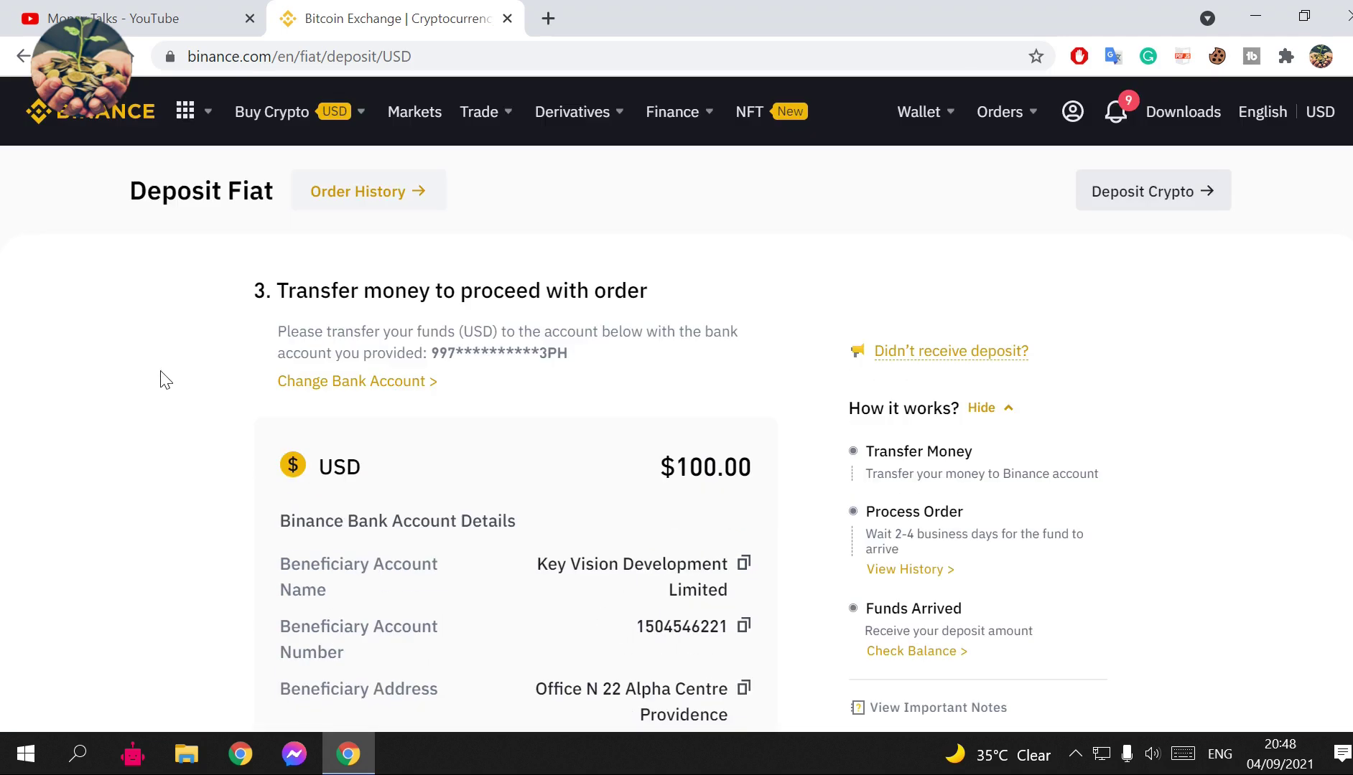